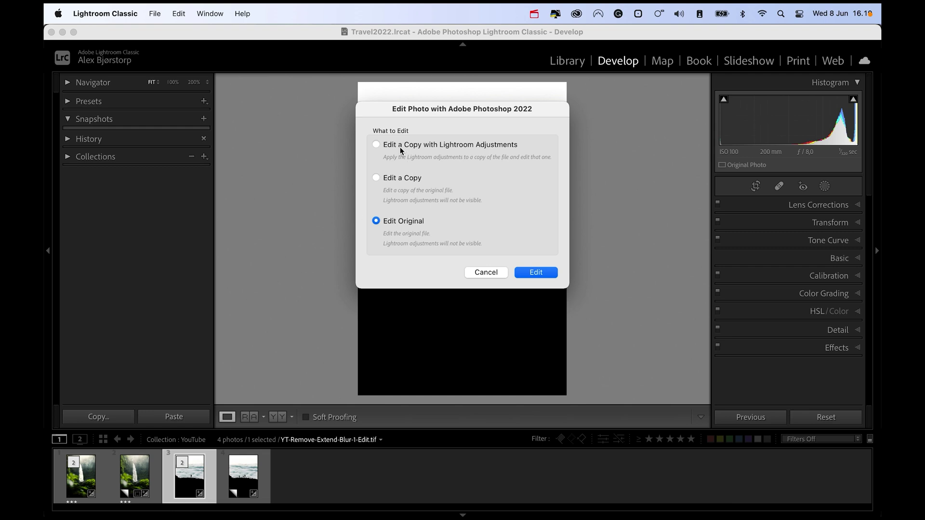
Step: Send the selected cloud photo to Adobe Photoshop 2022 with the Edit a Copy option
{"action": "left_click", "coordinate": [399, 179]}
{"action": "left_click", "coordinate": [532, 272]}
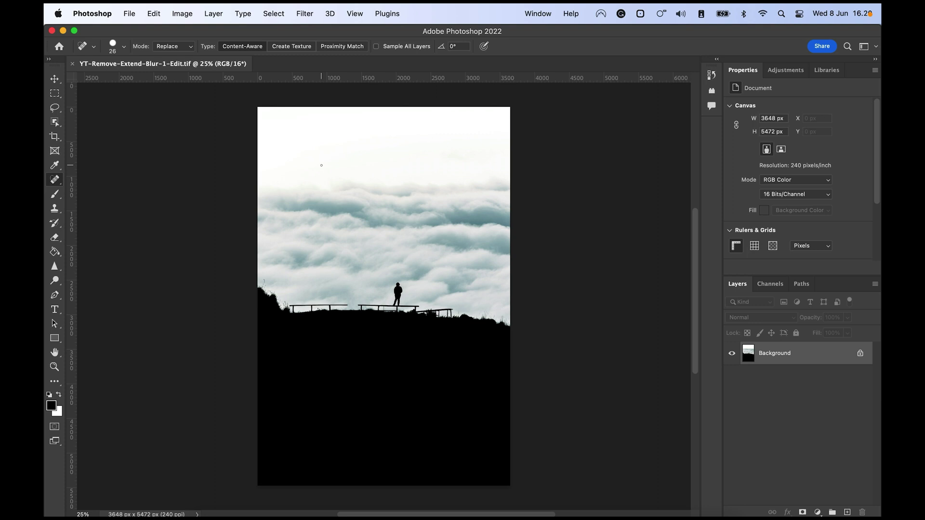
Step: Expand the canvas with a 4:5 (8:10) crop that keeps the photo's full height, making it 4378 x 5473 px
{"action": "key", "text": "c"}
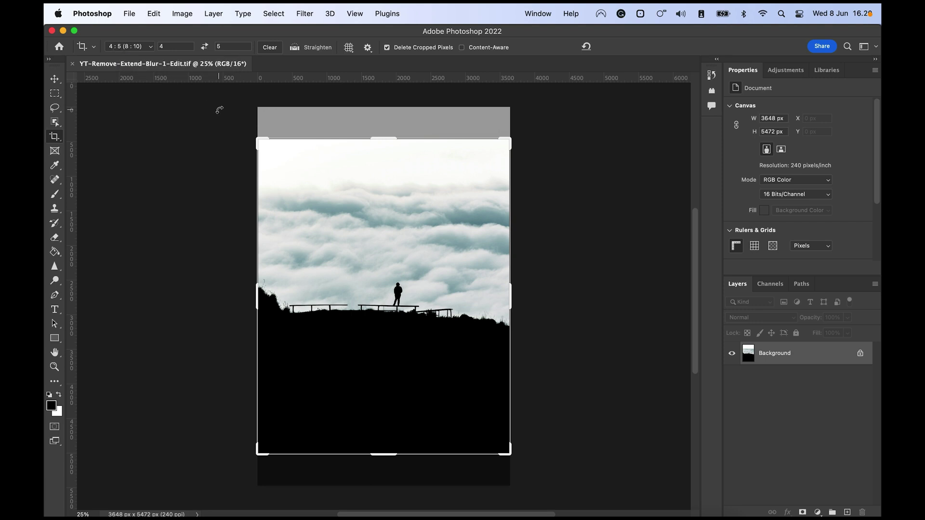
{"action": "left_click", "coordinate": [147, 50]}
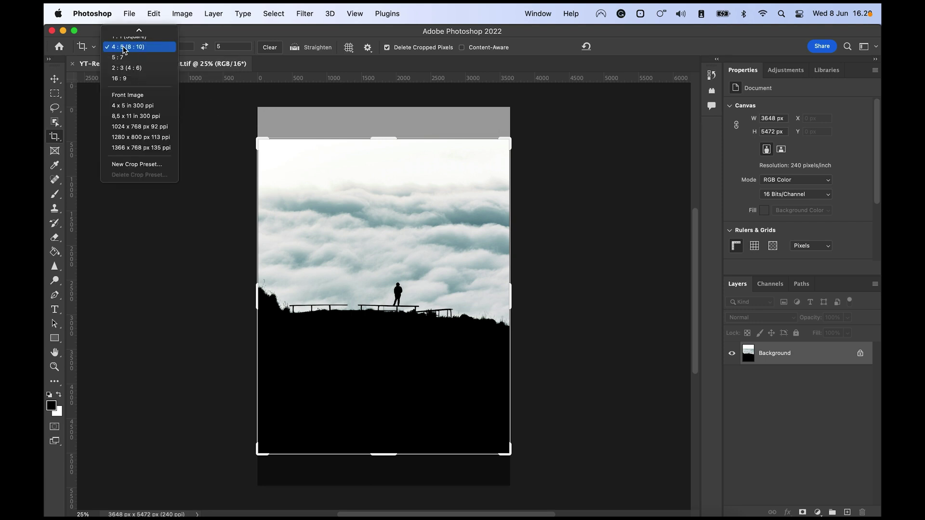
{"action": "left_click", "coordinate": [226, 32]}
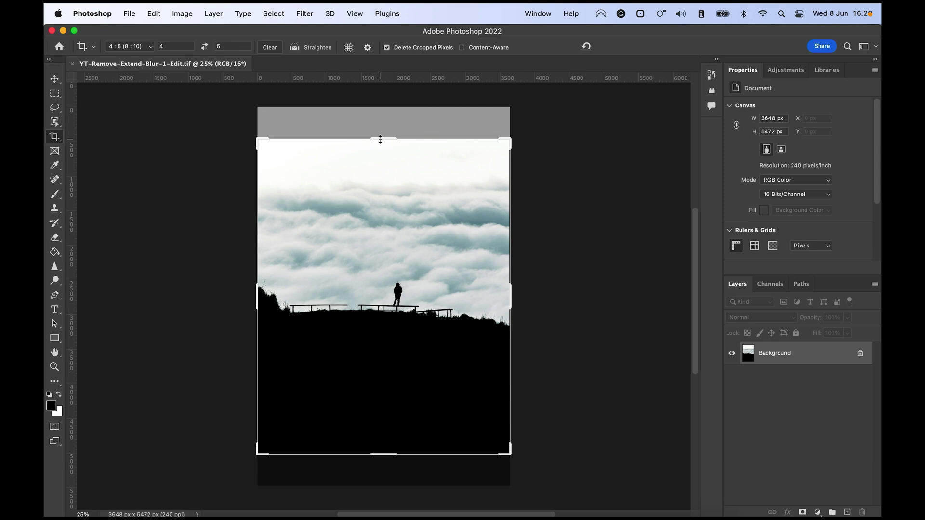
{"action": "left_click_drag", "start_coordinate": [381, 138], "coordinate": [379, 124]}
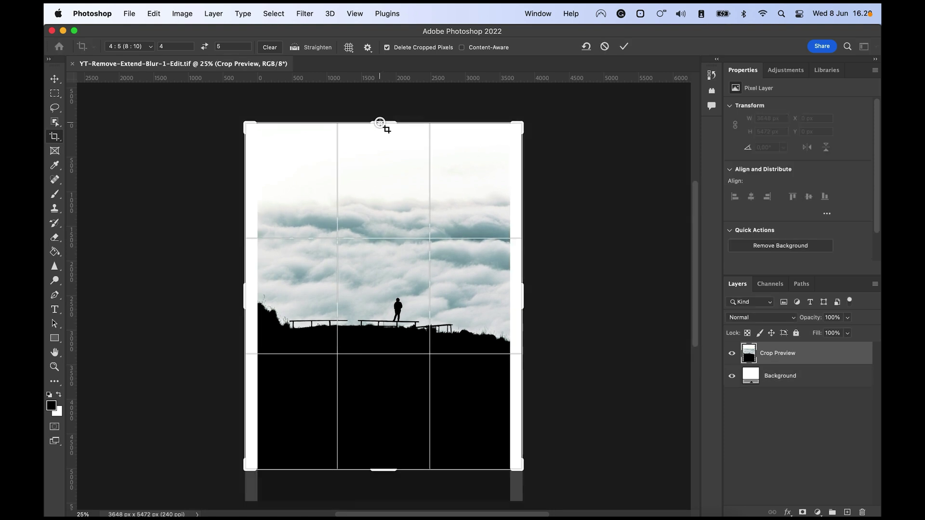
{"action": "left_click_drag", "start_coordinate": [384, 470], "coordinate": [384, 484]}
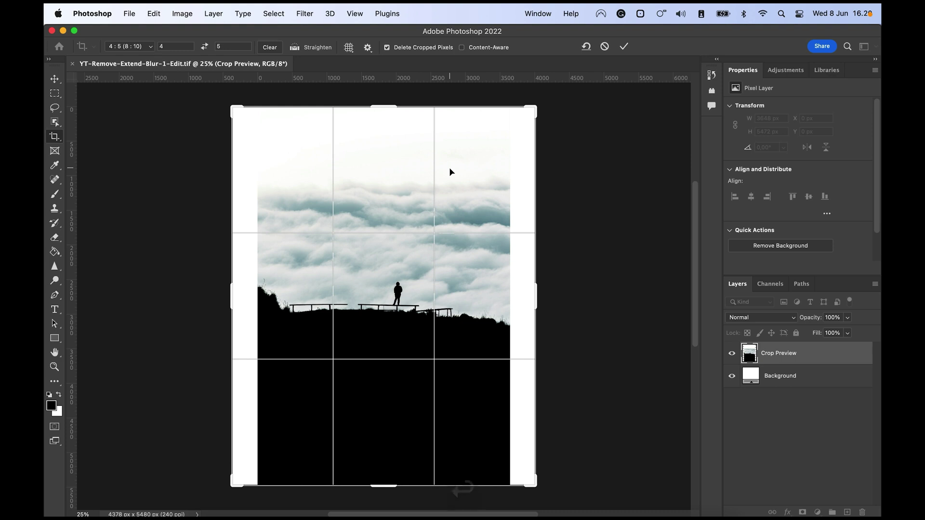
{"action": "key", "text": "Return"}
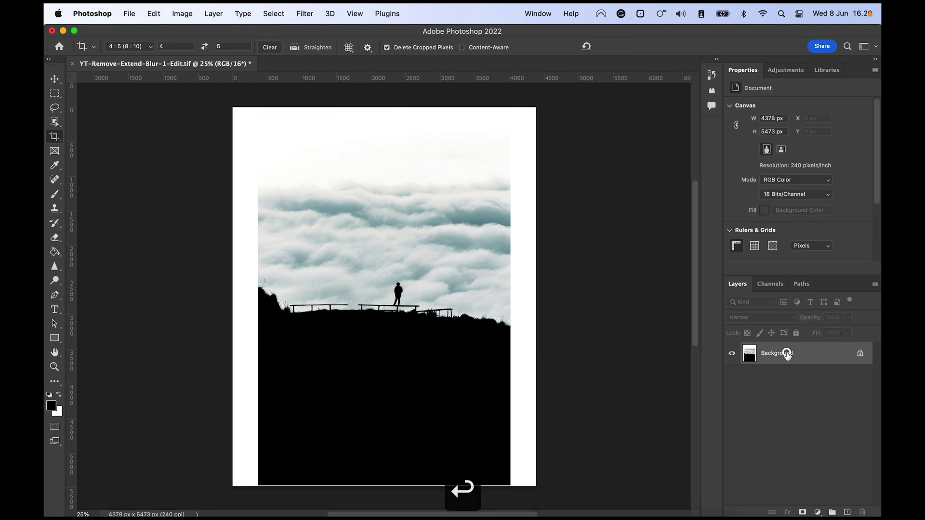
Step: Duplicate the background layer and content-aware fill a full-height strip about 479 px wide over the left white margin, output to a new layer
{"action": "key", "text": "v"}
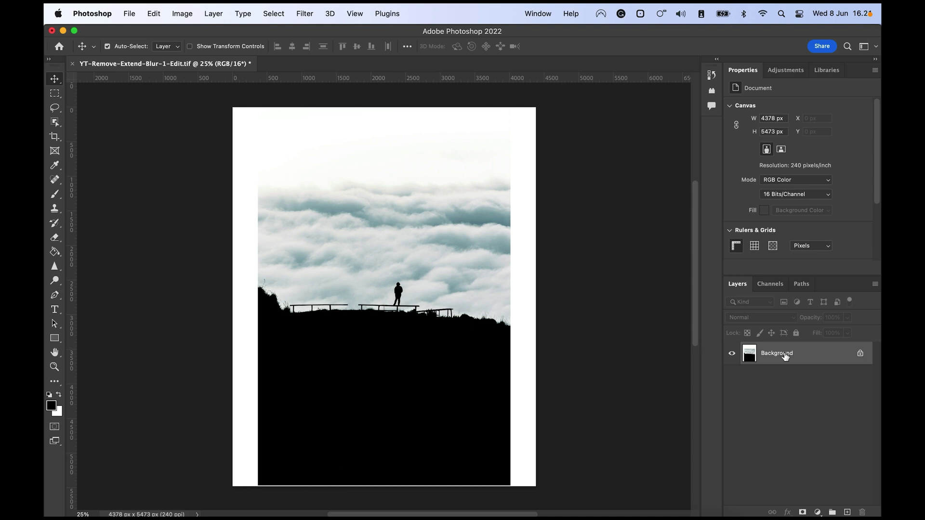
{"action": "key", "text": "super+j"}
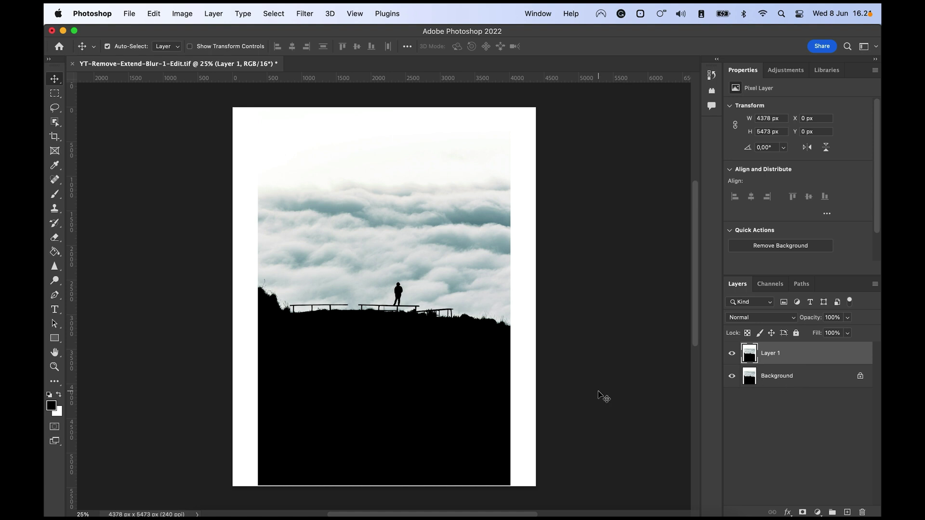
{"action": "key", "text": "m"}
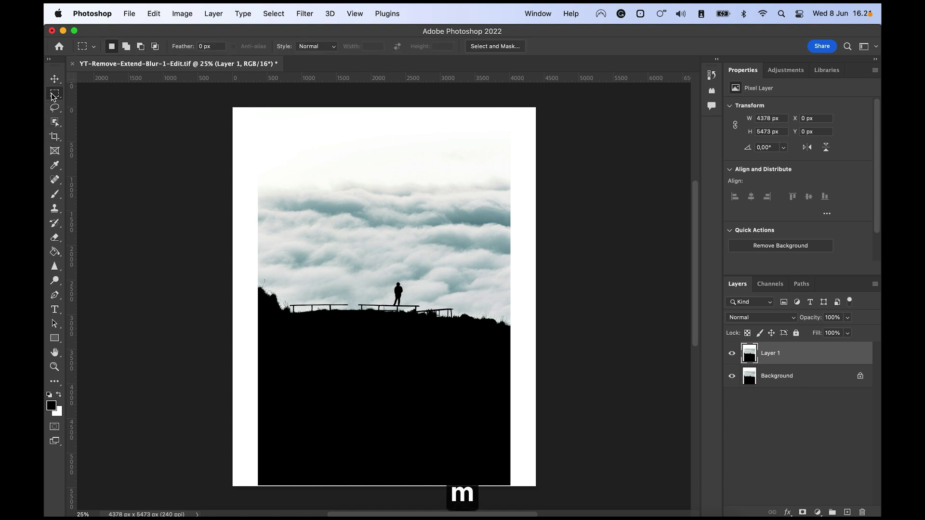
{"action": "left_click_drag", "start_coordinate": [217, 99], "coordinate": [265, 496]}
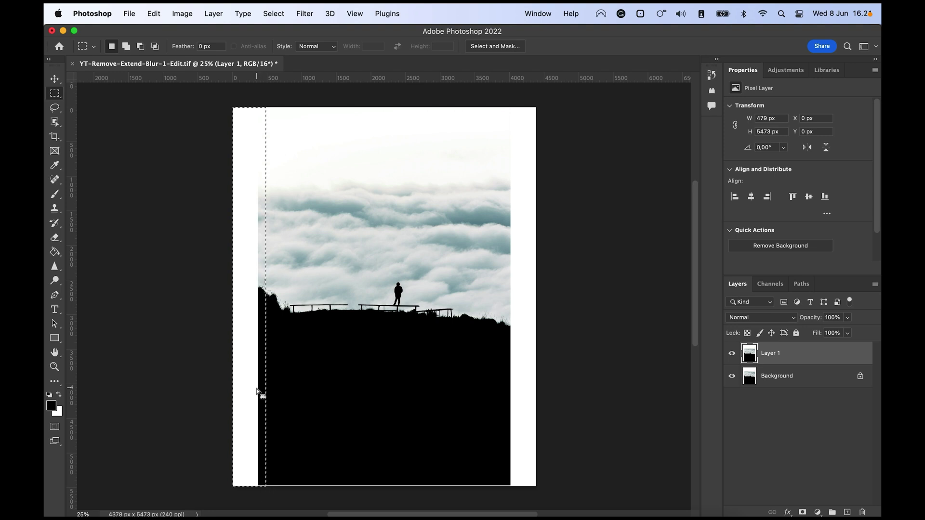
{"action": "right_click", "coordinate": [251, 354]}
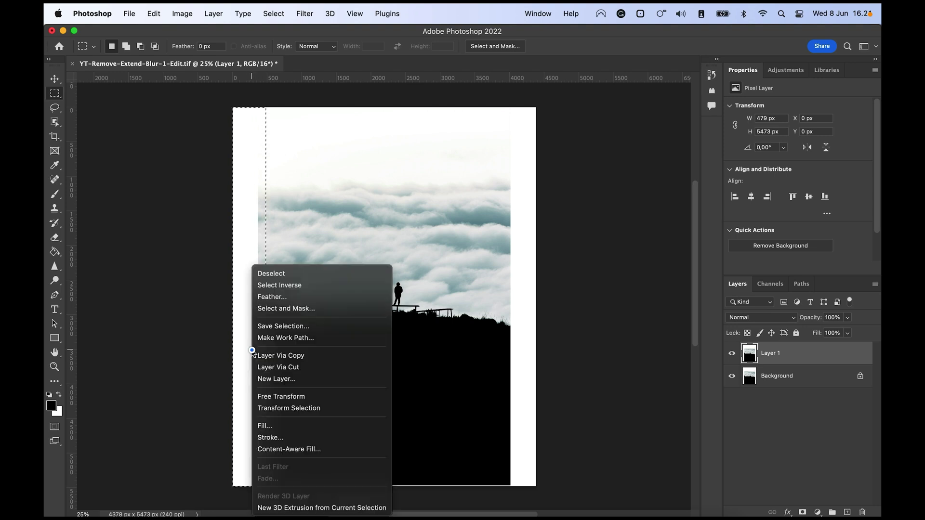
{"action": "left_click", "coordinate": [287, 453]}
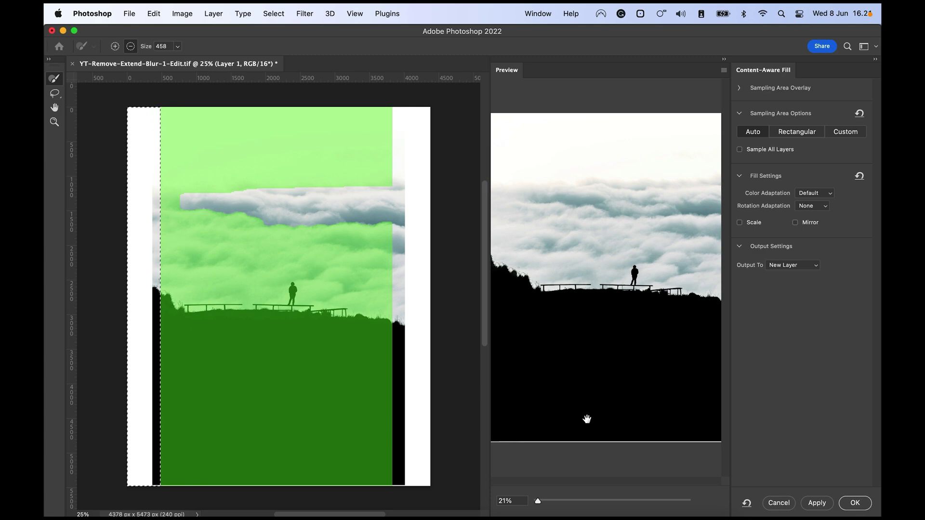
{"action": "left_click", "coordinate": [849, 503]}
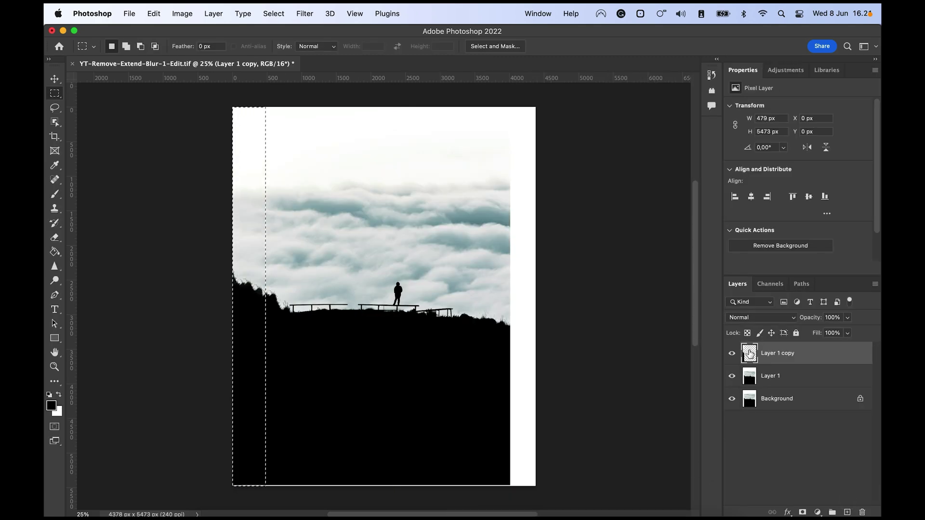
Step: Content-aware fill a full-height strip about 446 px wide over Layer 1's right white margin, excluding the standing figure from sampling, and deselect
{"action": "left_click", "coordinate": [785, 380]}
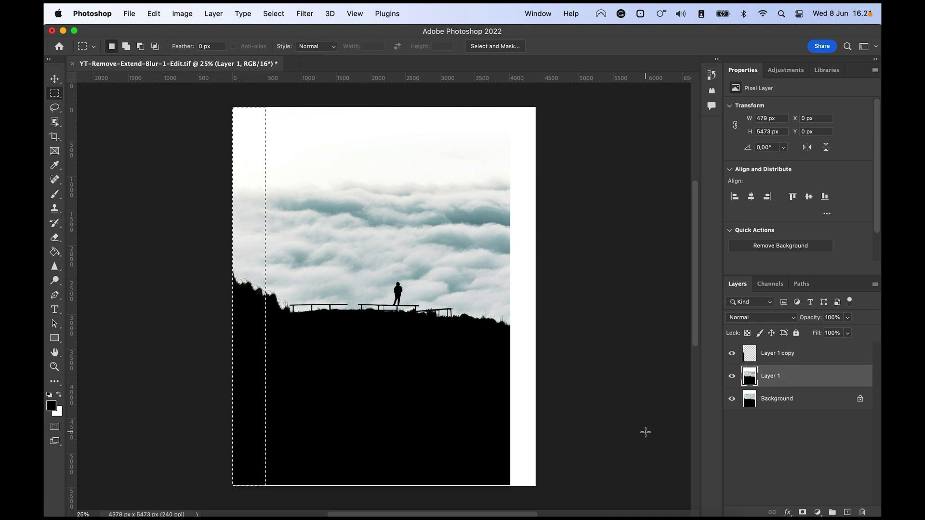
{"action": "left_click_drag", "start_coordinate": [505, 504], "coordinate": [634, 93]}
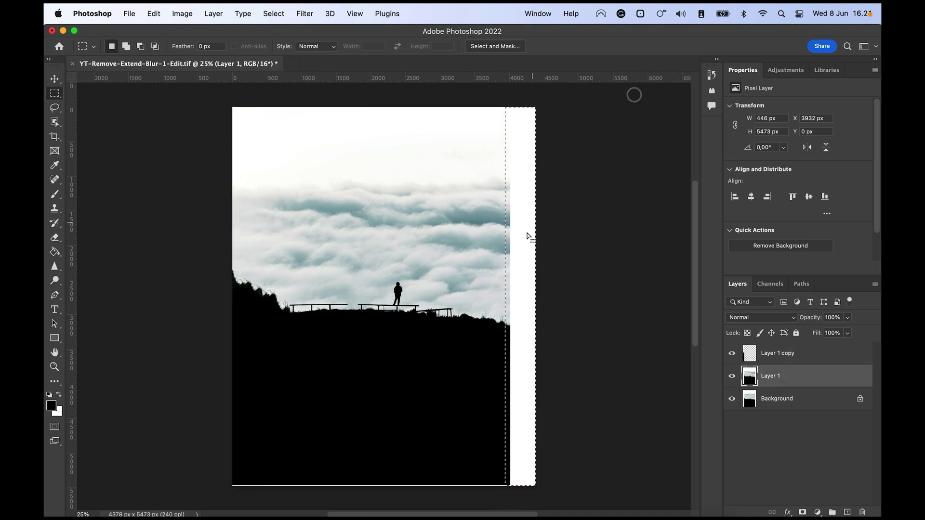
{"action": "right_click", "coordinate": [519, 278]}
{"action": "left_click", "coordinate": [551, 449]}
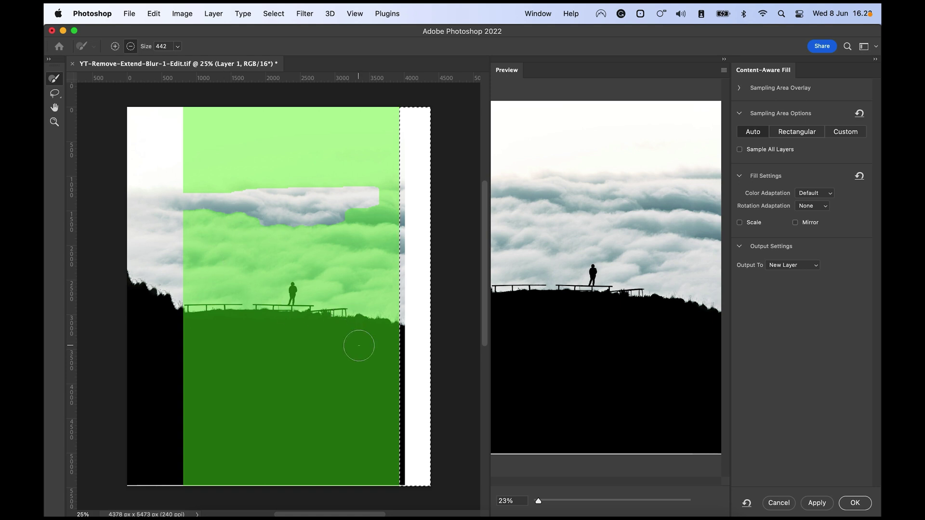
{"action": "left_click_drag", "start_coordinate": [292, 288], "coordinate": [292, 293]}
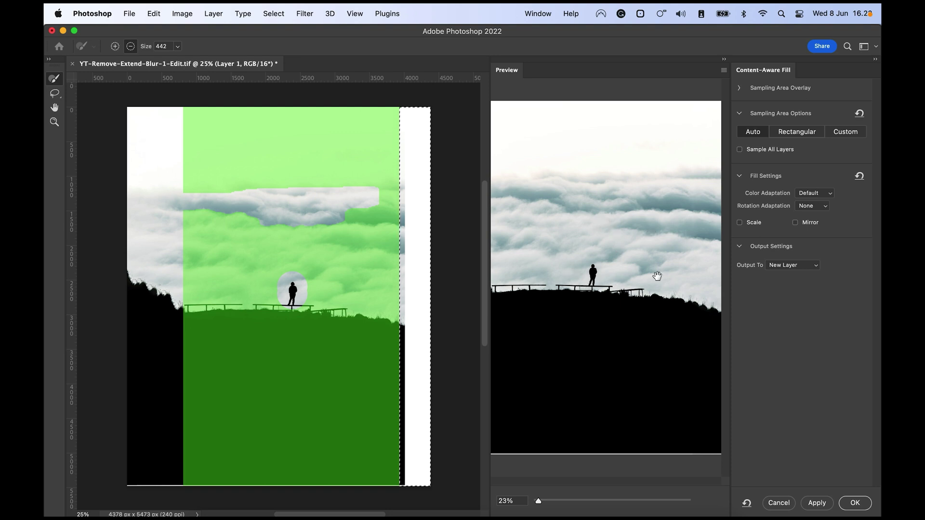
{"action": "left_click", "coordinate": [853, 502]}
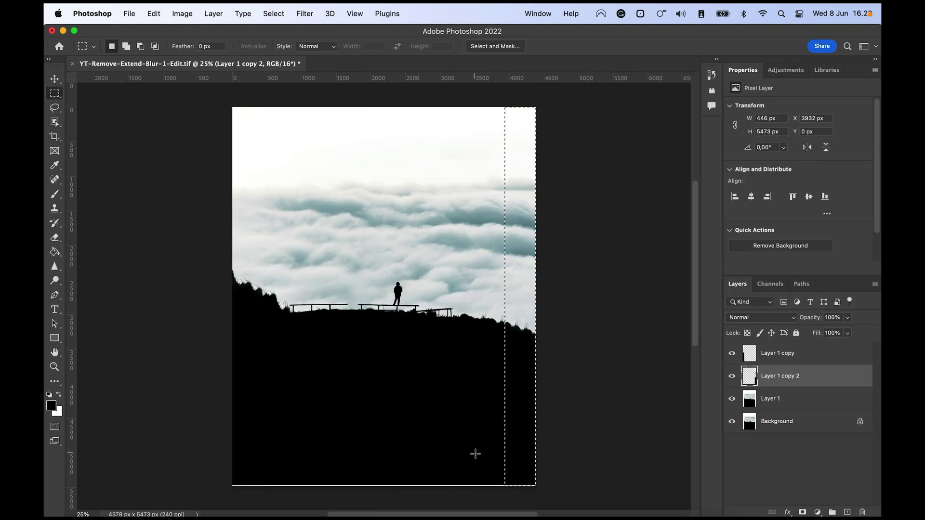
{"action": "key", "text": "super+d"}
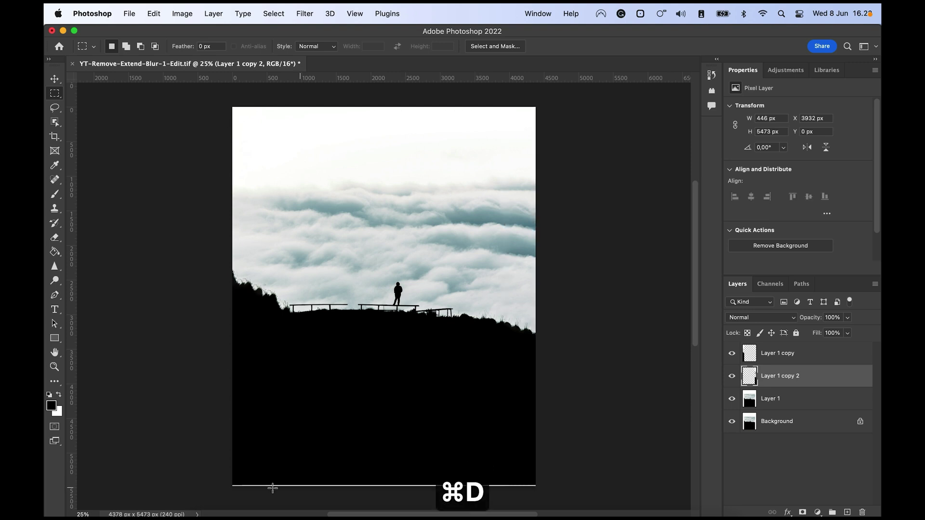
Step: Content-aware fill the thin white line along the image's bottom edge on Layer 1 and trim the 4:5 crop to 4370 x 5464 px
{"action": "left_click_drag", "start_coordinate": [216, 483], "coordinate": [220, 481]}
{"action": "key", "text": "c"}
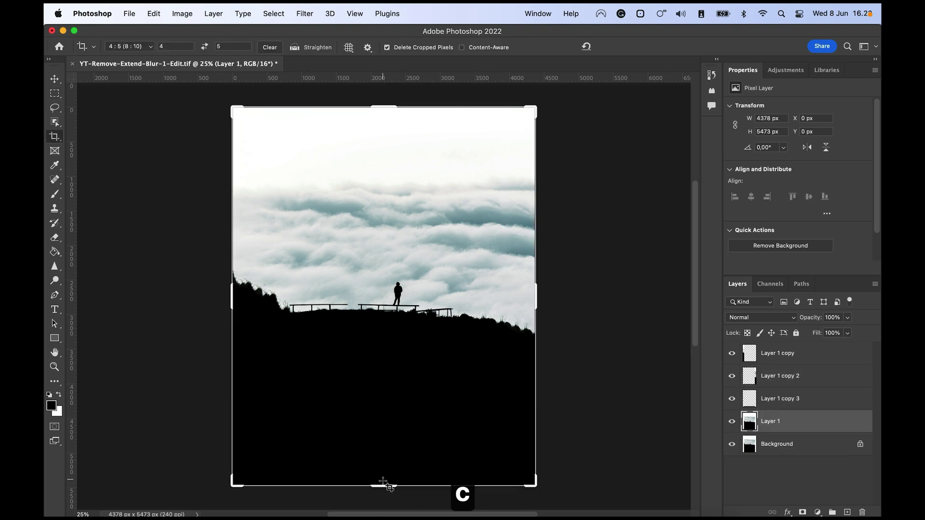
{"action": "left_click_drag", "start_coordinate": [382, 483], "coordinate": [383, 488]}
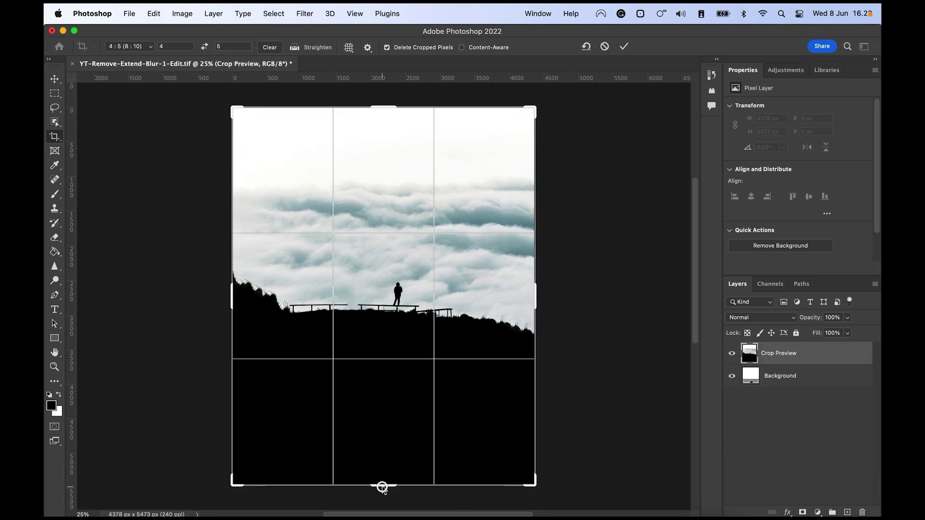
{"action": "left_click", "coordinate": [624, 46]}
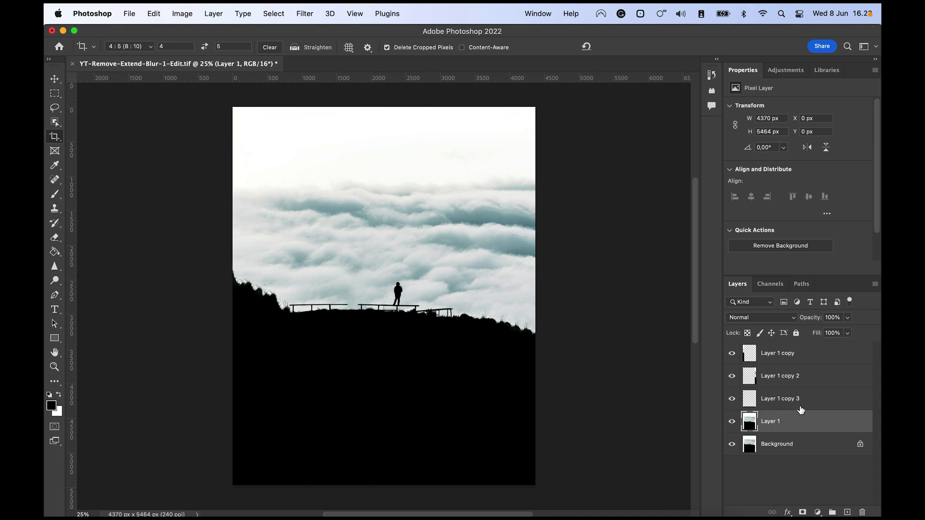
Step: Duplicate all layers above the background and merge the duplicates into one layer
{"action": "left_click", "coordinate": [802, 356], "text": "shift"}
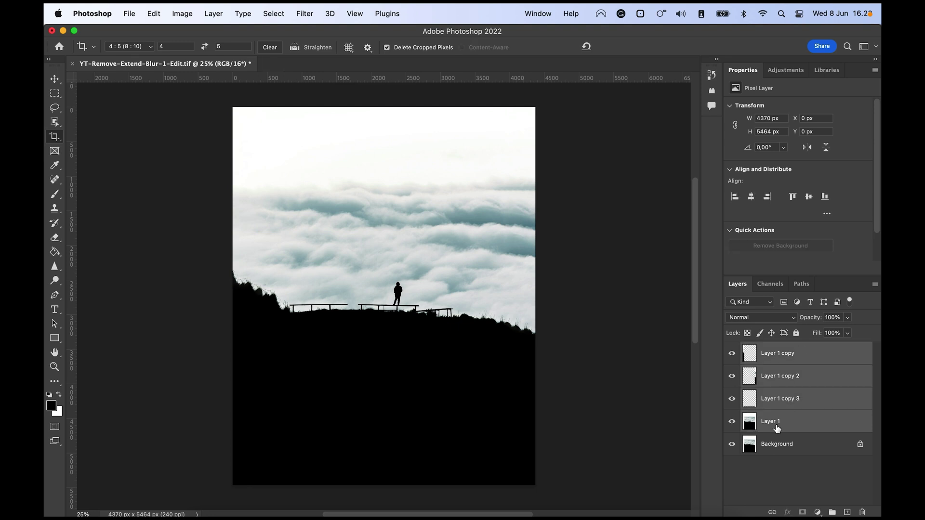
{"action": "right_click", "coordinate": [799, 355]}
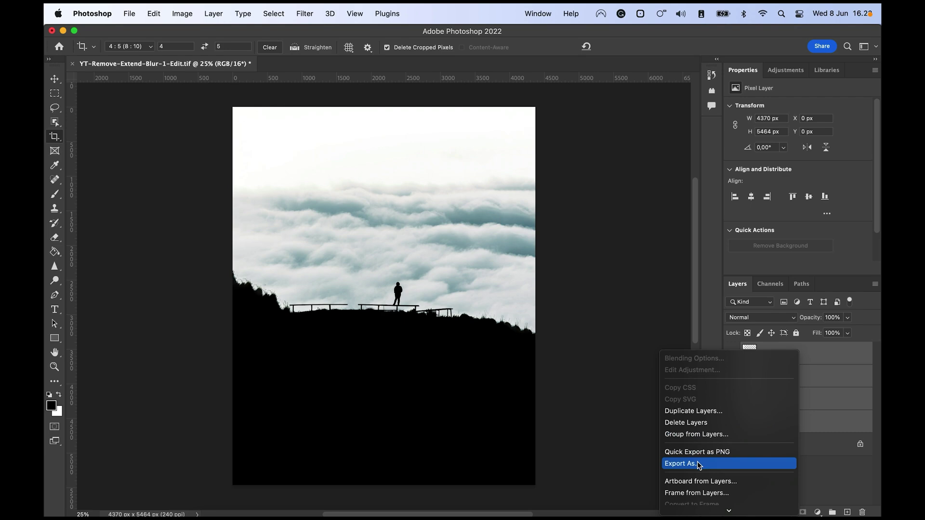
{"action": "scroll", "coordinate": [698, 461], "scroll_direction": "down", "scroll_amount": 5}
{"action": "scroll", "coordinate": [712, 348], "scroll_direction": "up", "scroll_amount": 2}
{"action": "left_click", "coordinate": [805, 363]}
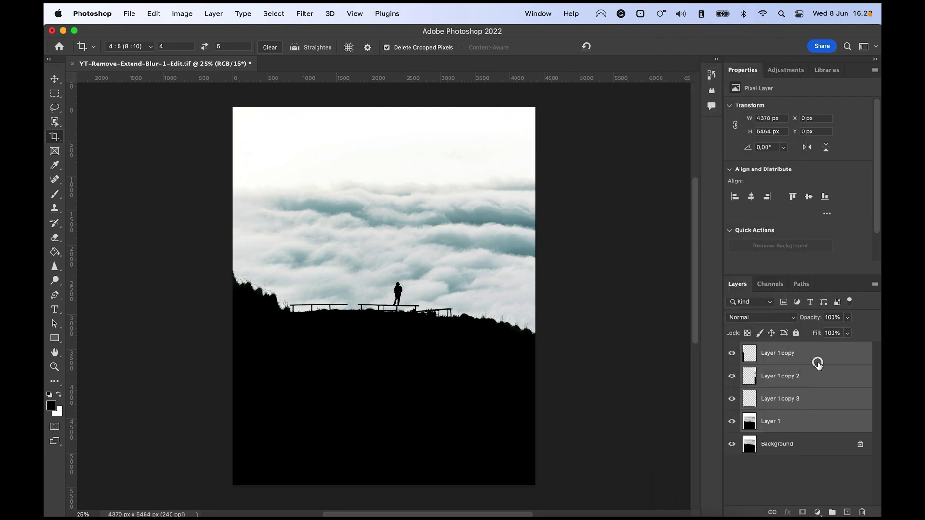
{"action": "key", "text": "super+j"}
{"action": "right_click", "coordinate": [804, 347]}
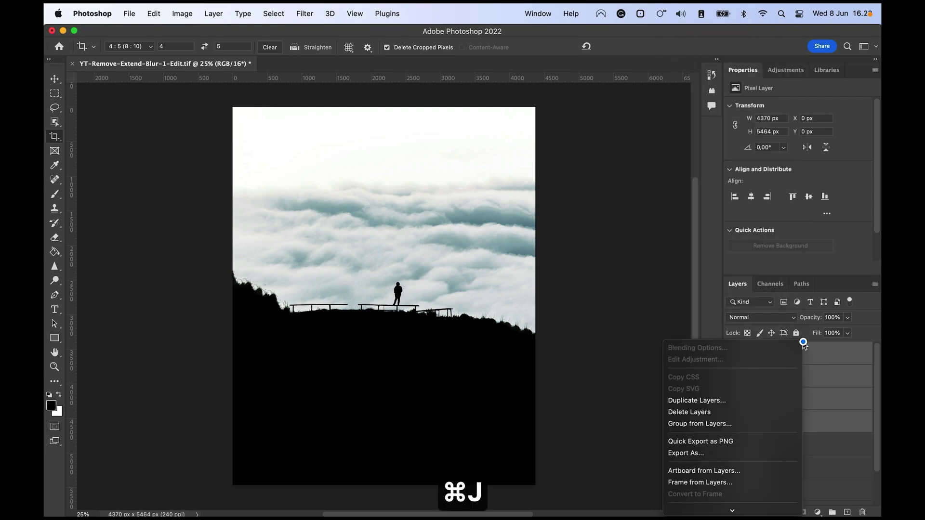
{"action": "scroll", "coordinate": [756, 407], "scroll_direction": "down", "scroll_amount": 5}
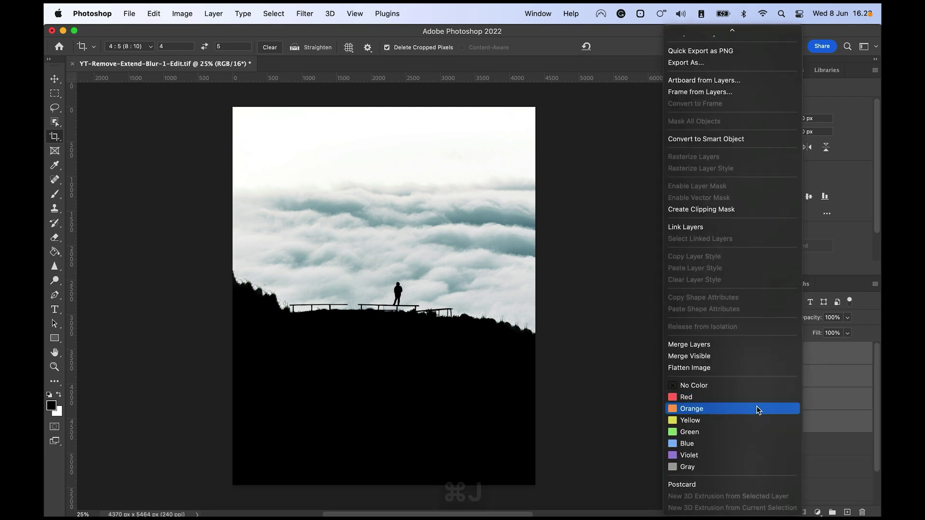
{"action": "left_click", "coordinate": [708, 345]}
Step: Rename the merged layer as New Crop
{"action": "double_click", "coordinate": [781, 356]}
{"action": "type", "text": "New L"}
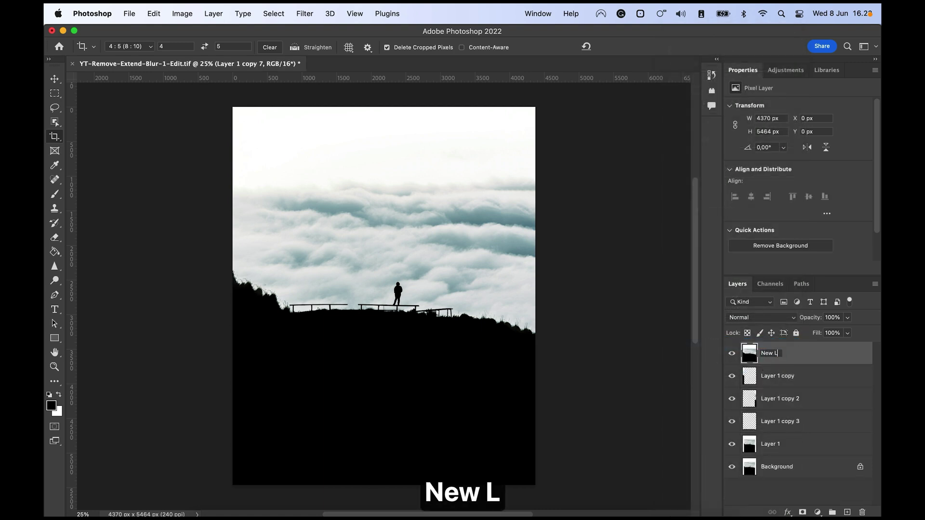
{"action": "key", "text": "BackSpace"}
{"action": "type", "text": "Crop"}
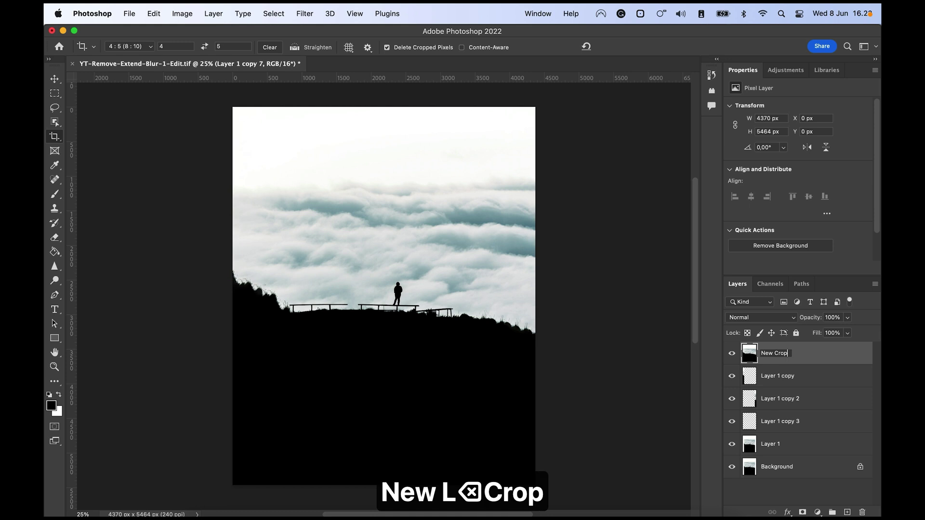
{"action": "key", "text": "Return"}
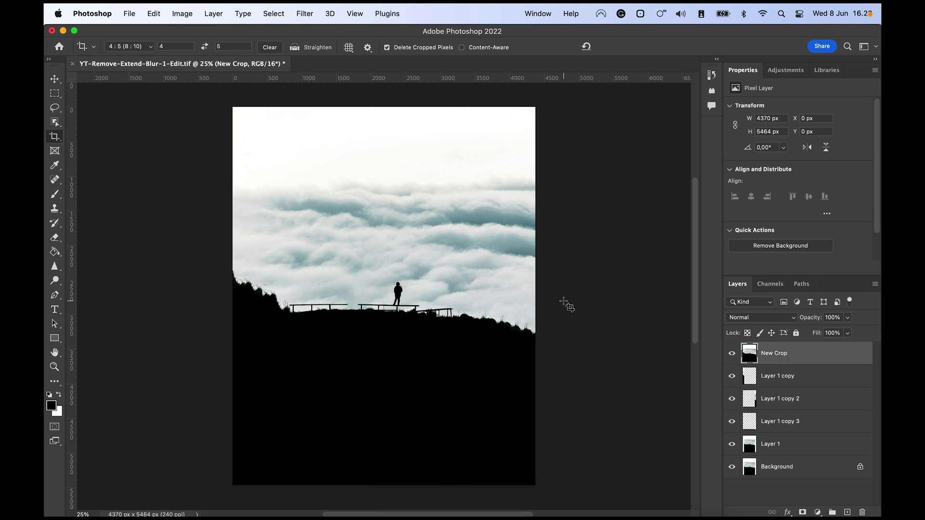
Step: Paint over the right end of the dark ridge line with the Spot Healing Brush at size 498 on the New Crop layer
{"action": "key", "text": "j"}
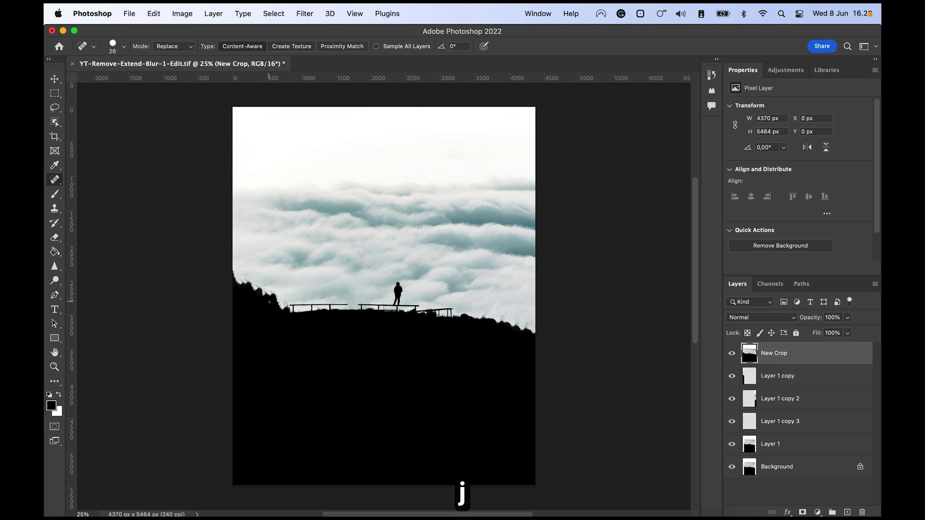
{"action": "mouse_move", "coordinate": [269, 302]}
{"action": "left_mouse_down"}
{"action": "mouse_move", "coordinate": [327, 304]}
{"action": "mouse_move", "coordinate": [301, 302]}
{"action": "left_mouse_up"}
{"action": "right_click", "coordinate": [54, 181]}
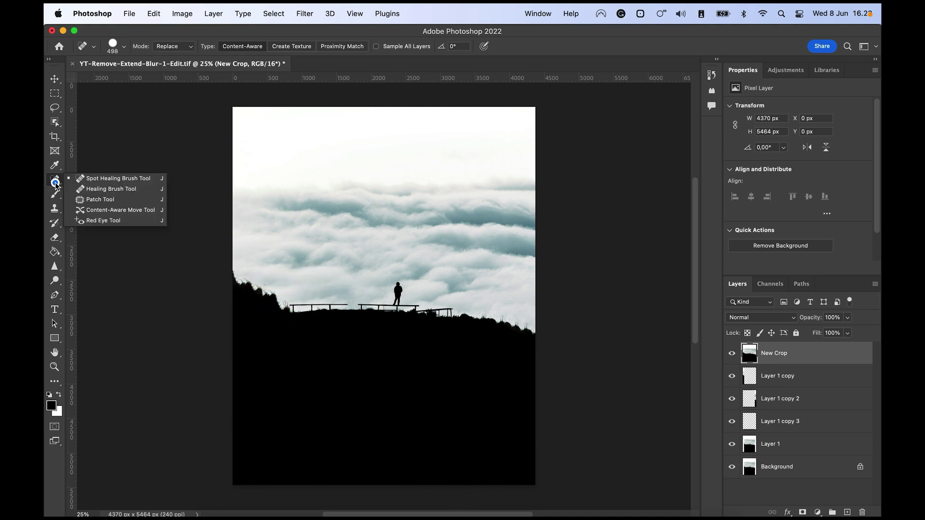
{"action": "left_click", "coordinate": [102, 181]}
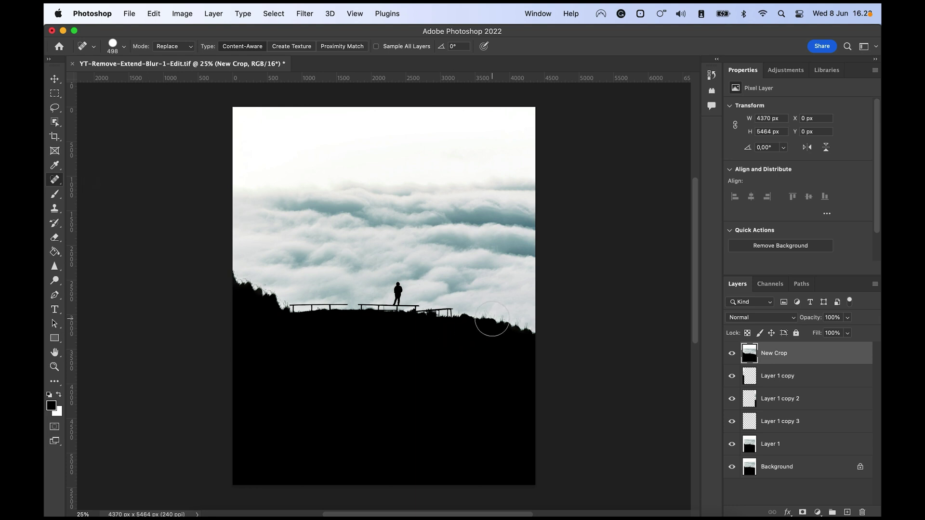
{"action": "left_click_drag", "start_coordinate": [483, 319], "coordinate": [554, 327]}
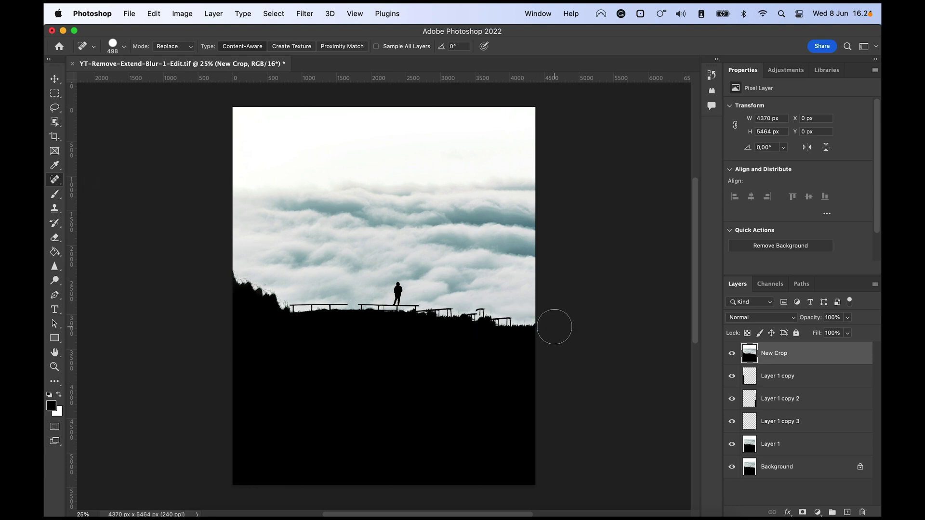
Step: Paint over the generated fence fragments on the ridge right of the figure with the Spot Healing Brush at size 498
{"action": "left_click", "coordinate": [476, 314]}
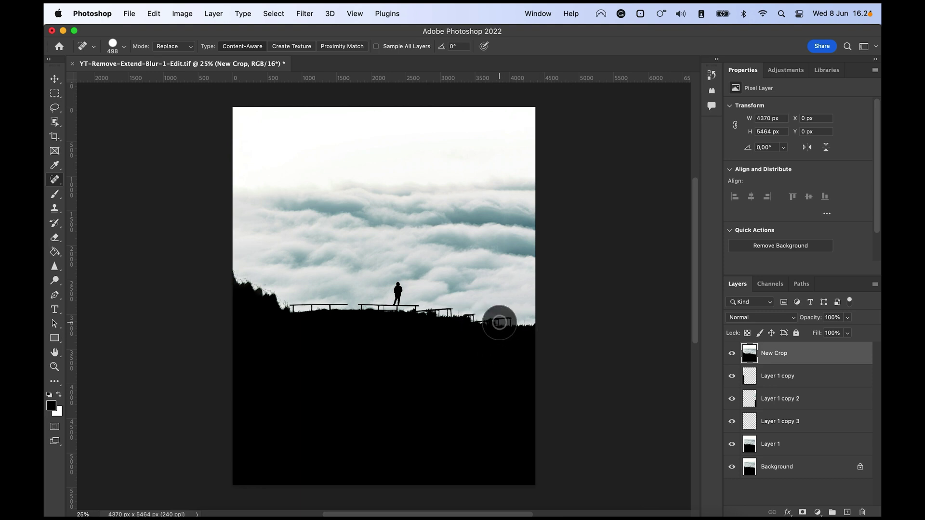
{"action": "left_click_drag", "start_coordinate": [472, 318], "coordinate": [508, 318]}
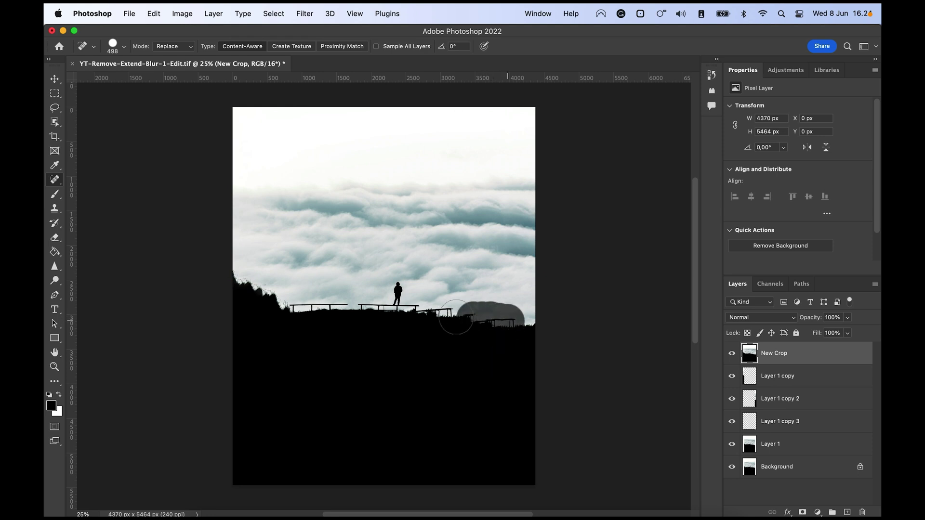
{"action": "mouse_move", "coordinate": [478, 333]}
{"action": "left_mouse_down"}
{"action": "mouse_move", "coordinate": [481, 320]}
{"action": "mouse_move", "coordinate": [498, 316]}
{"action": "left_mouse_up"}
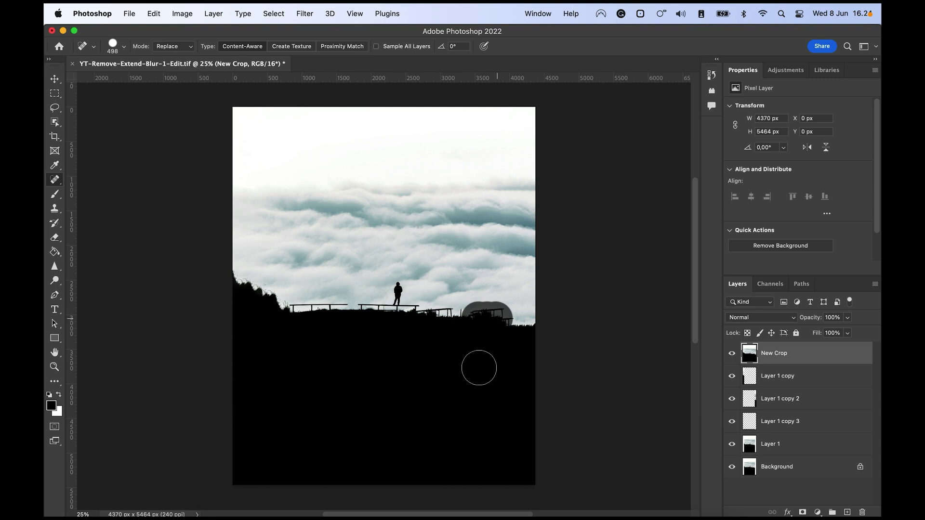
{"action": "left_click_drag", "start_coordinate": [469, 319], "coordinate": [482, 318]}
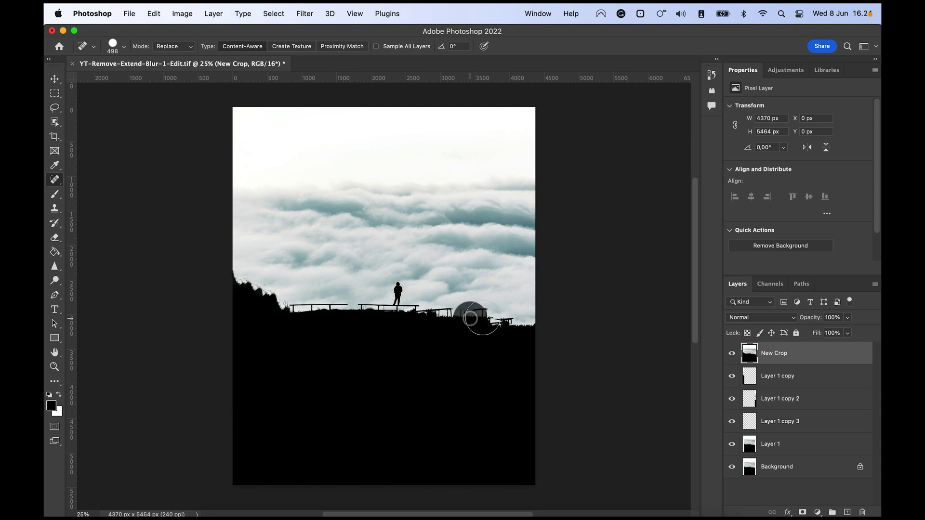
{"action": "left_click", "coordinate": [484, 314]}
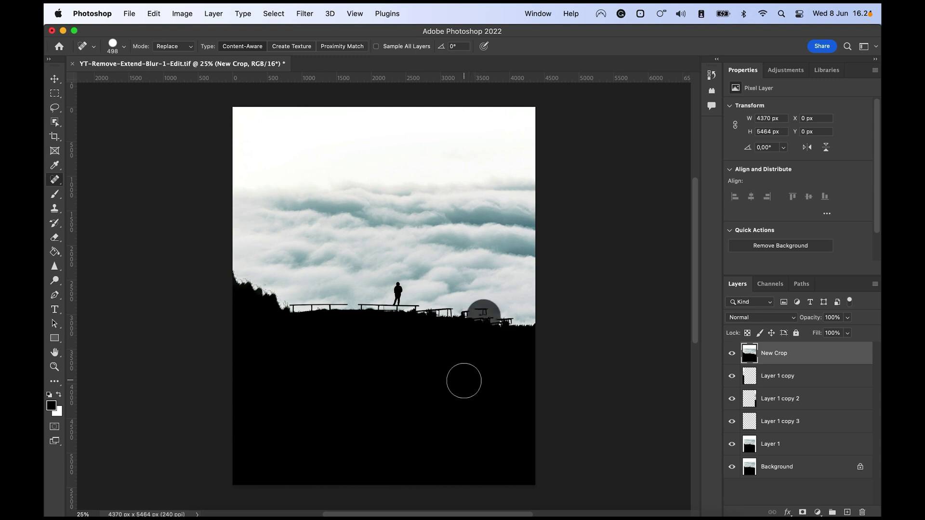
{"action": "left_click", "coordinate": [504, 317]}
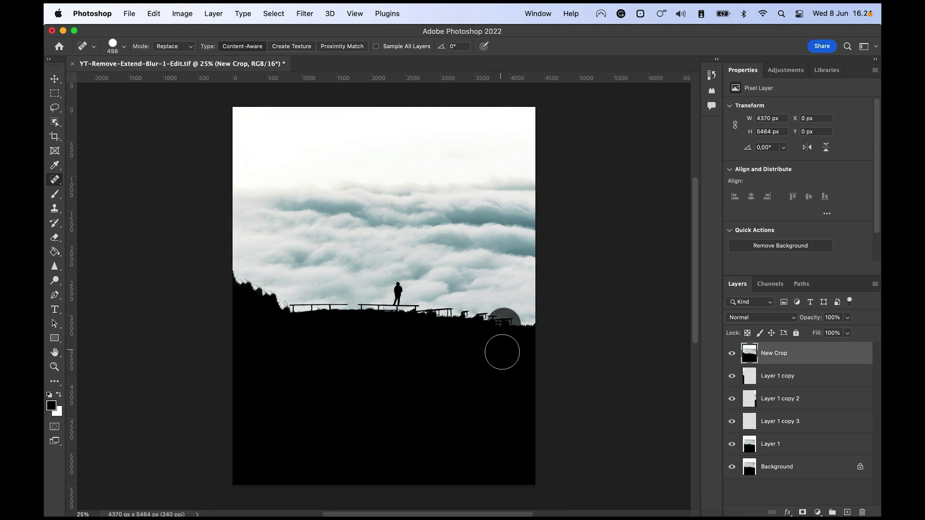
Step: Reduce the Spot Healing Brush to size 349 and heal the remaining fence pieces along the ridge's right part
{"action": "scroll", "coordinate": [496, 331], "scroll_direction": "up", "scroll_amount": 3}
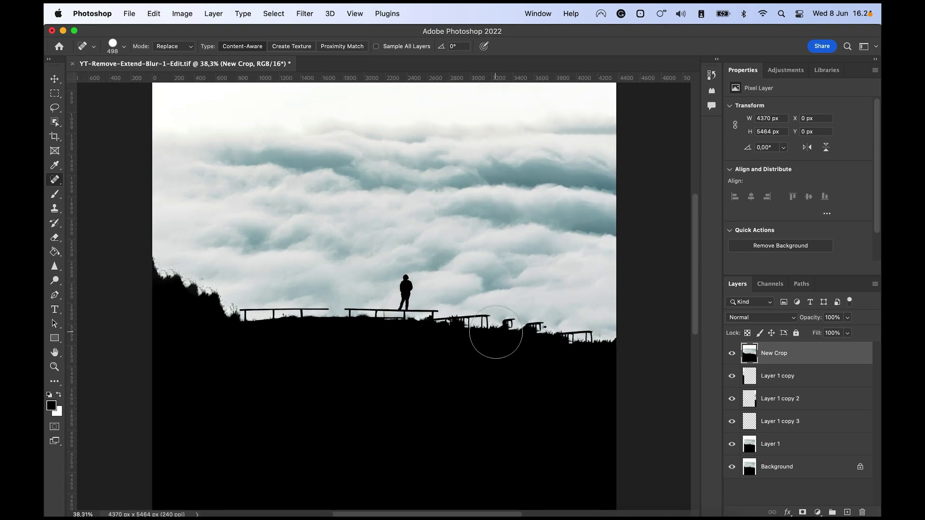
{"action": "left_click_drag", "start_coordinate": [534, 347], "coordinate": [410, 334]}
{"action": "left_click", "coordinate": [390, 318]}
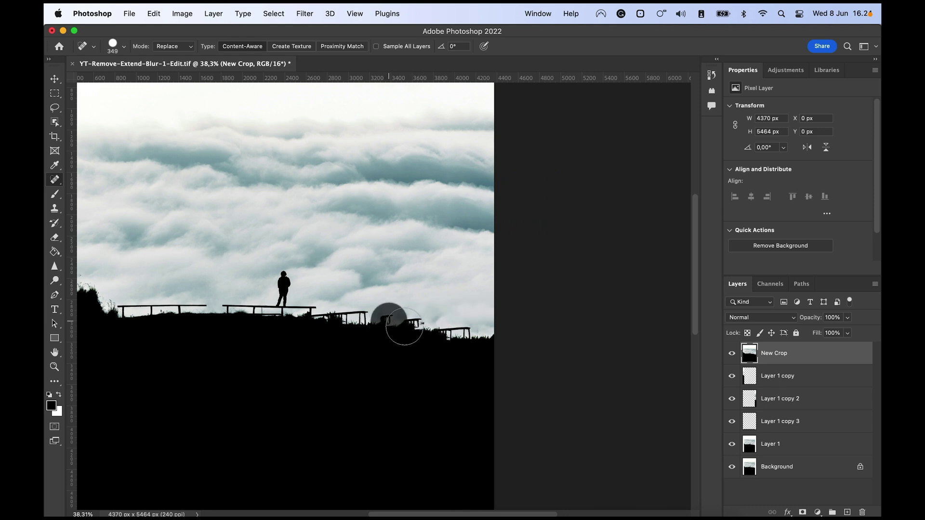
{"action": "left_click", "coordinate": [457, 334]}
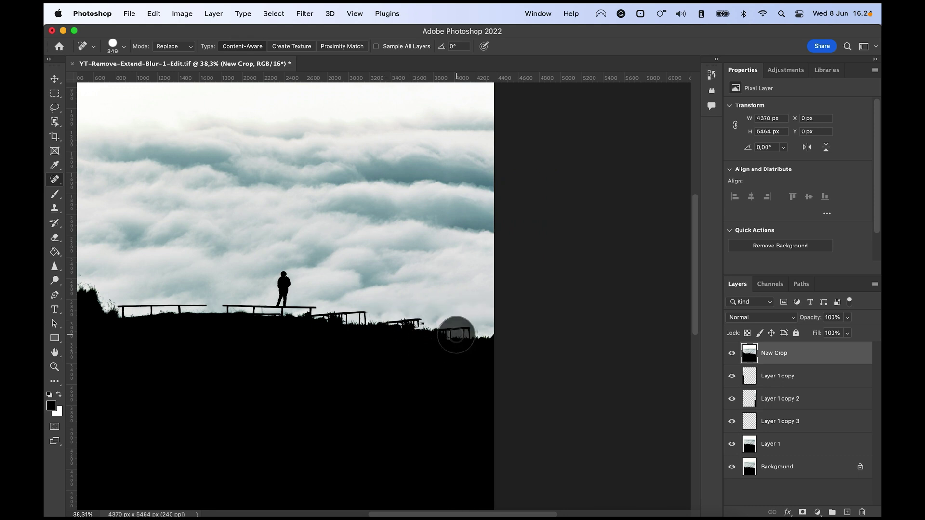
{"action": "left_click", "coordinate": [443, 332]}
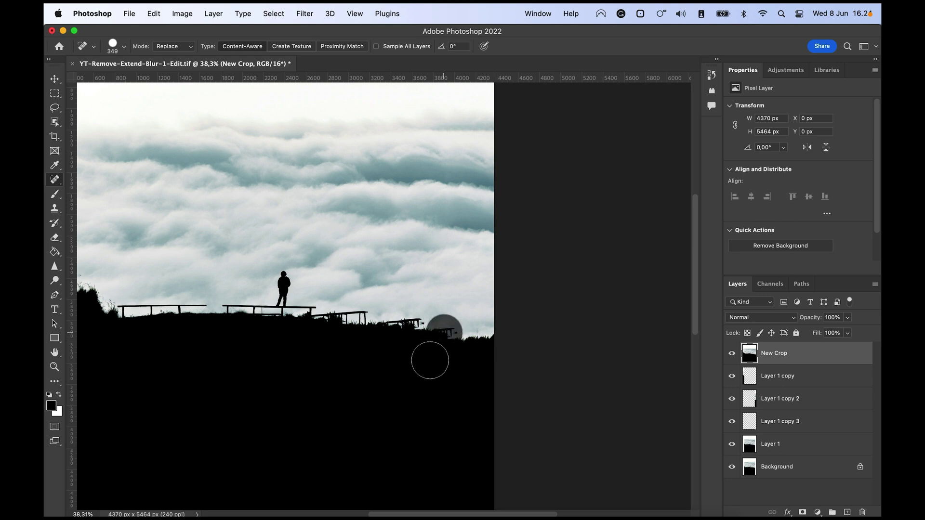
{"action": "left_click", "coordinate": [406, 326]}
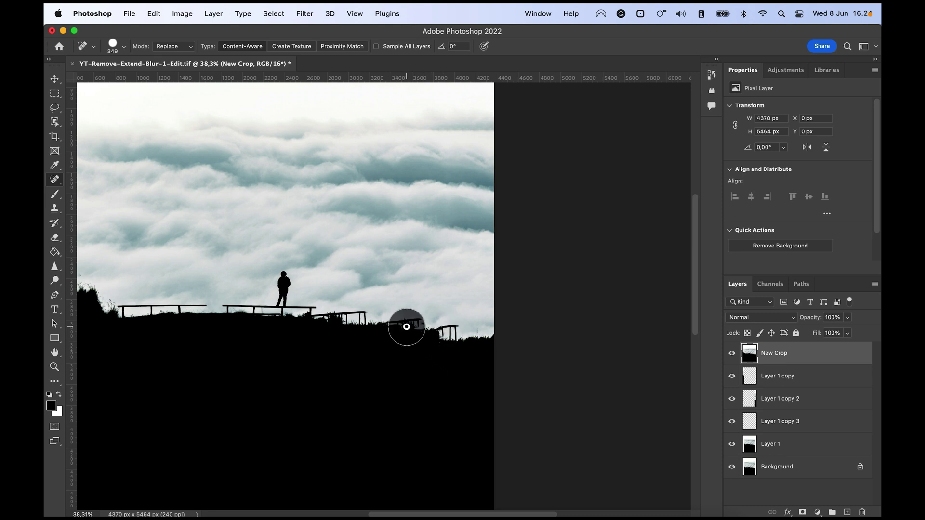
{"action": "left_click", "coordinate": [403, 331]}
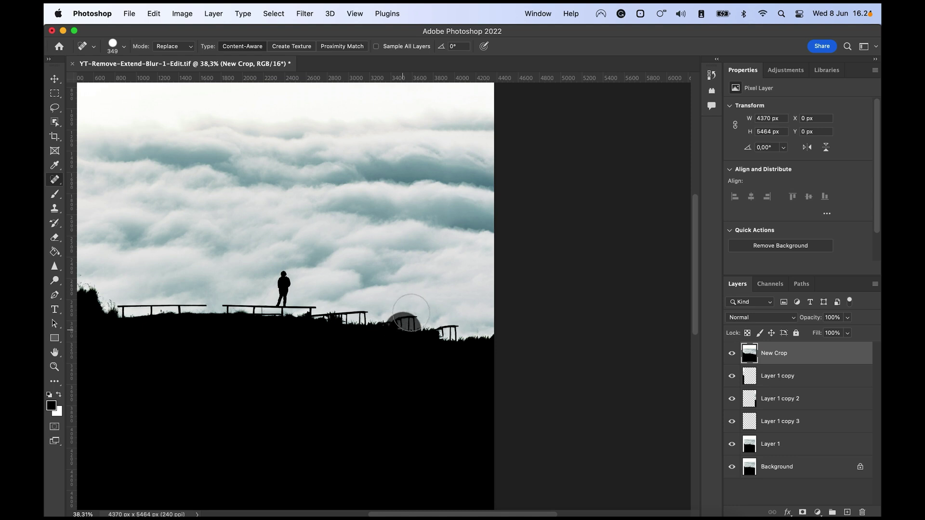
Step: Remove the last two broken fence segments on the ridge's right part with the Spot Healing Brush at size 195
{"action": "key", "text": "j"}
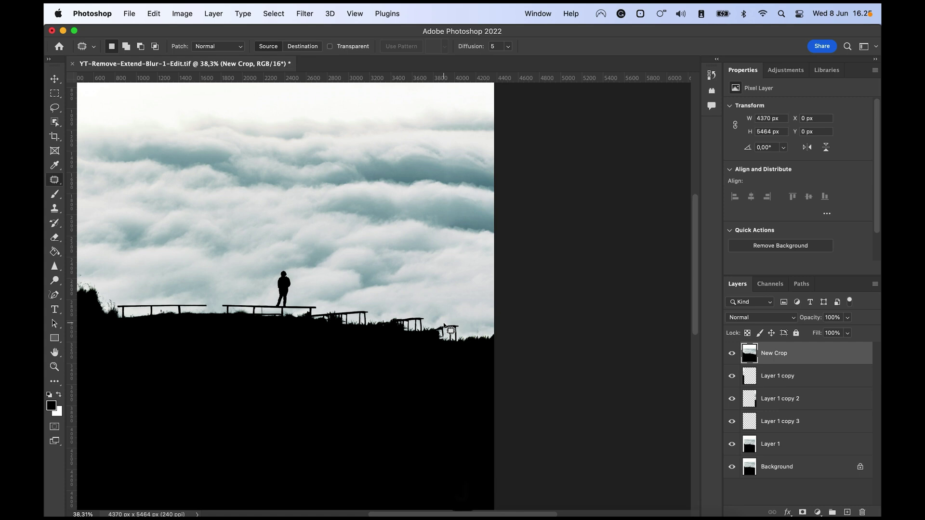
{"action": "key", "text": "j"}
{"action": "key", "text": "j"}
{"action": "left_click_drag", "start_coordinate": [461, 340], "coordinate": [439, 333]}
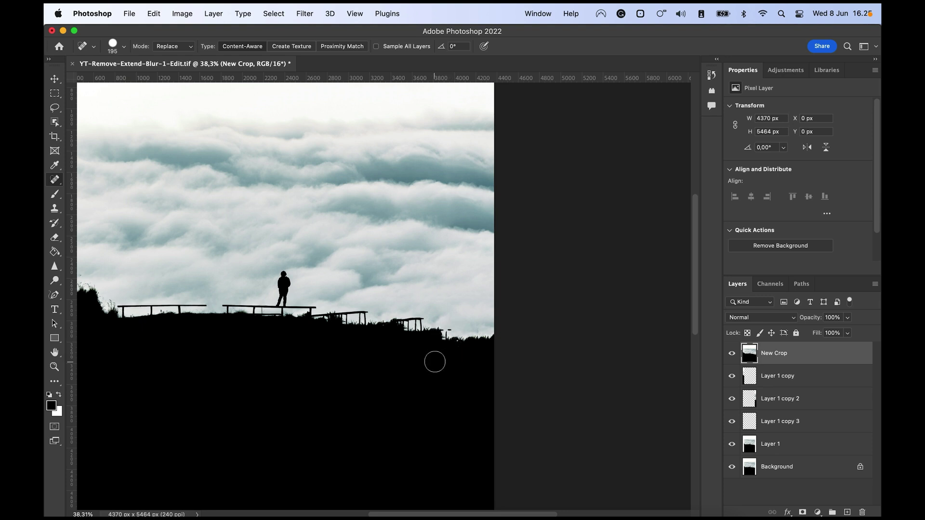
{"action": "left_click", "coordinate": [443, 334]}
{"action": "left_click_drag", "start_coordinate": [417, 324], "coordinate": [398, 322]}
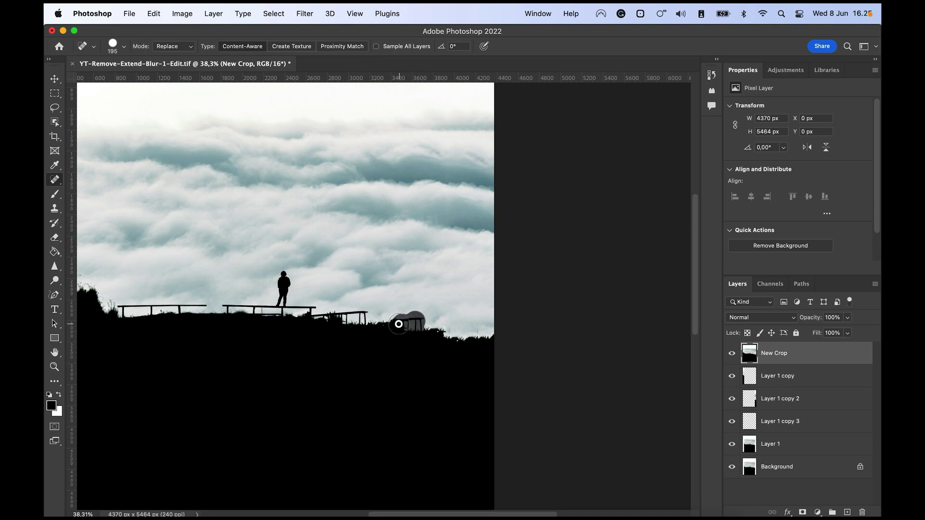
{"action": "left_click", "coordinate": [392, 319]}
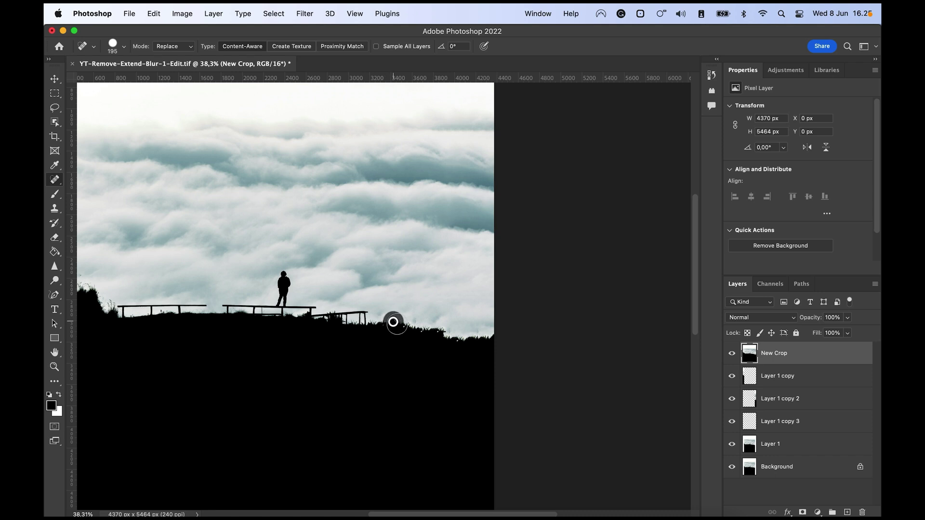
Step: Spot-heal the uneven patches of the ridge outline between the real fence and the image's right edge
{"action": "left_click", "coordinate": [459, 338]}
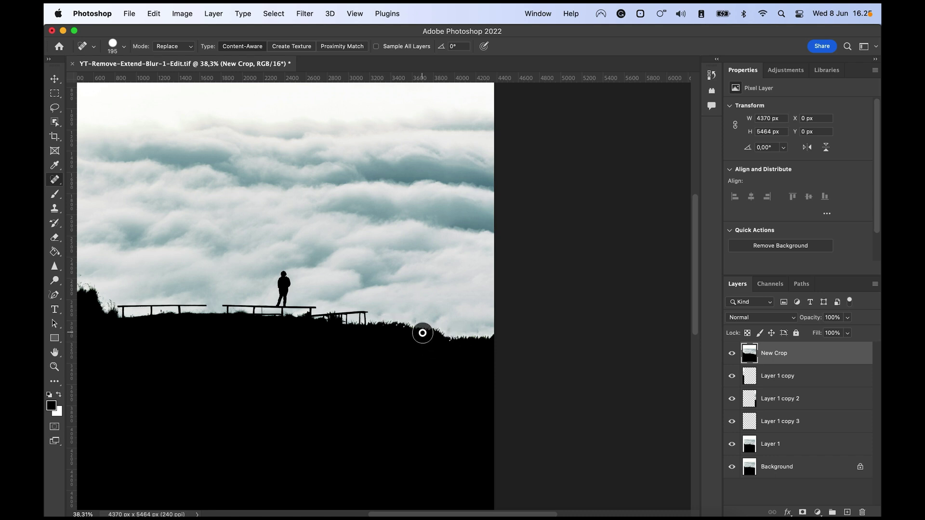
{"action": "left_click", "coordinate": [403, 326]}
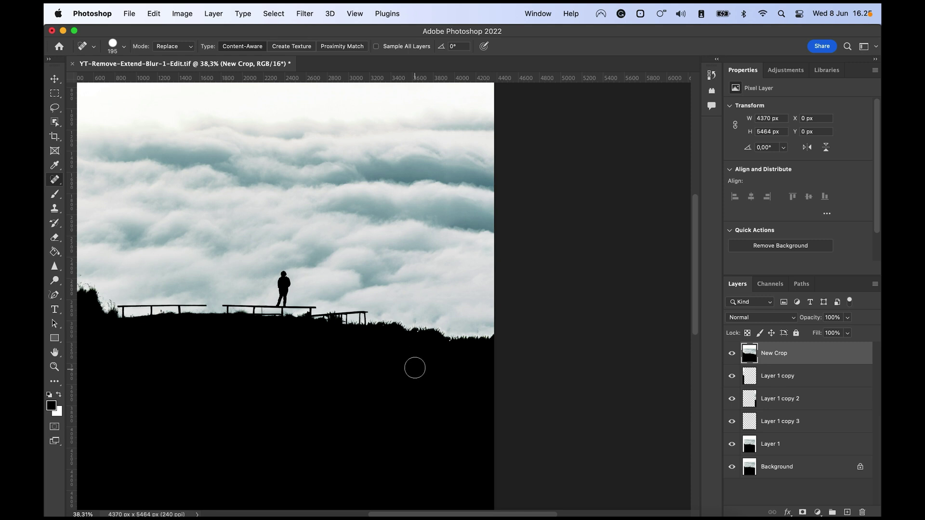
{"action": "left_click", "coordinate": [414, 329]}
{"action": "left_click", "coordinate": [452, 341]}
Step: Paint over the outline and interior of the dark slope at the image's left edge with the Spot Healing Brush
{"action": "scroll", "coordinate": [418, 369], "scroll_direction": "down", "scroll_amount": 3}
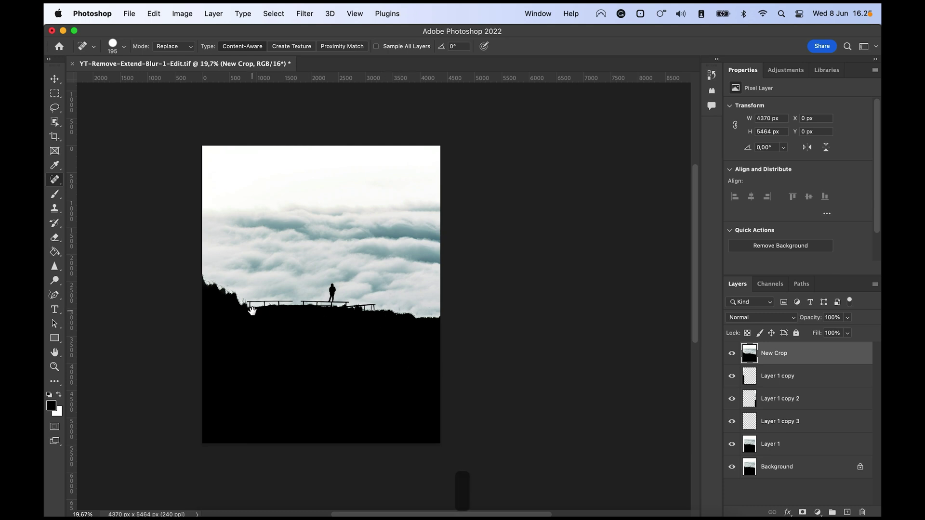
{"action": "scroll", "coordinate": [255, 308], "scroll_direction": "left", "scroll_amount": 2}
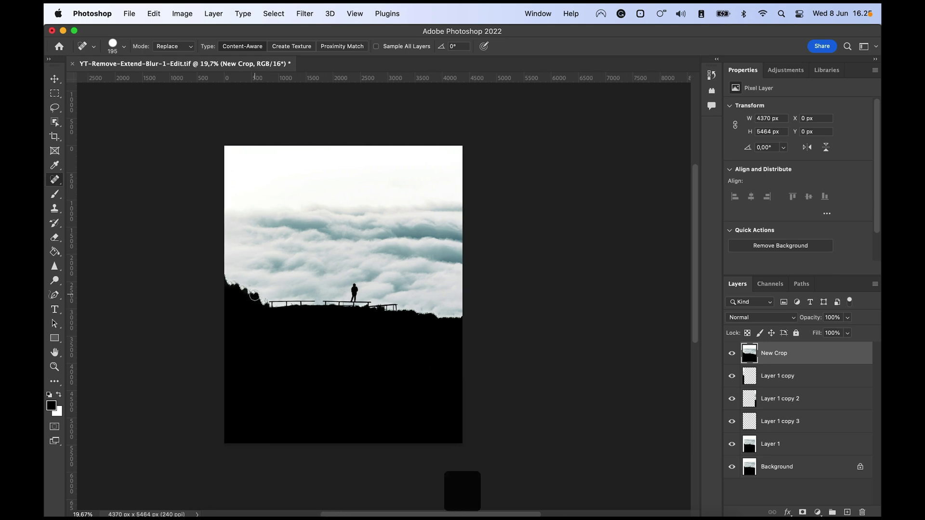
{"action": "left_click_drag", "start_coordinate": [243, 291], "coordinate": [220, 274]}
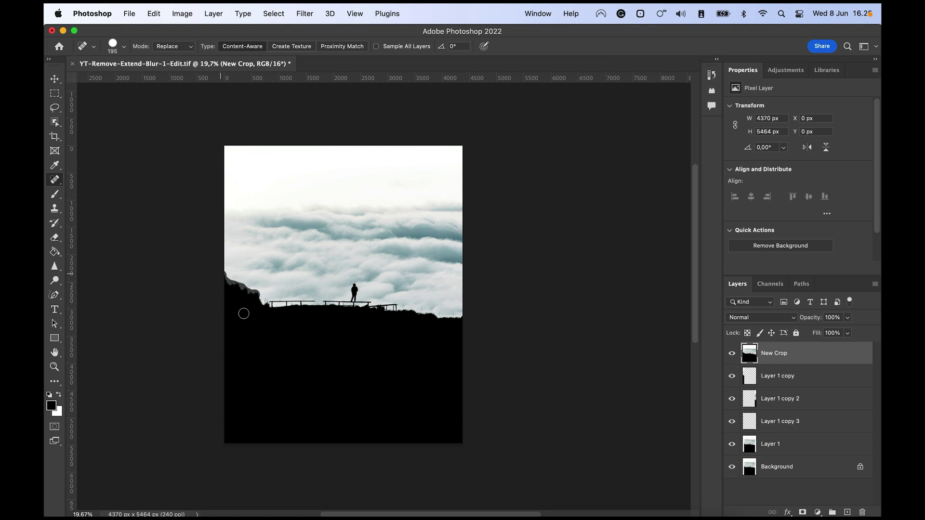
{"action": "mouse_move", "coordinate": [236, 304]}
{"action": "left_mouse_down"}
{"action": "mouse_move", "coordinate": [219, 278]}
{"action": "mouse_move", "coordinate": [226, 320]}
{"action": "left_mouse_up"}
Step: Sample the teal cloud band near the left edge with the Healing Brush at size 452 and undo the Replace-mode stroke
{"action": "scroll", "coordinate": [259, 233], "scroll_direction": "up", "scroll_amount": 2}
{"action": "scroll", "coordinate": [258, 233], "scroll_direction": "right", "scroll_amount": 3}
{"action": "scroll", "coordinate": [234, 234], "scroll_direction": "left", "scroll_amount": 5}
{"action": "scroll", "coordinate": [233, 233], "scroll_direction": "up", "scroll_amount": 3}
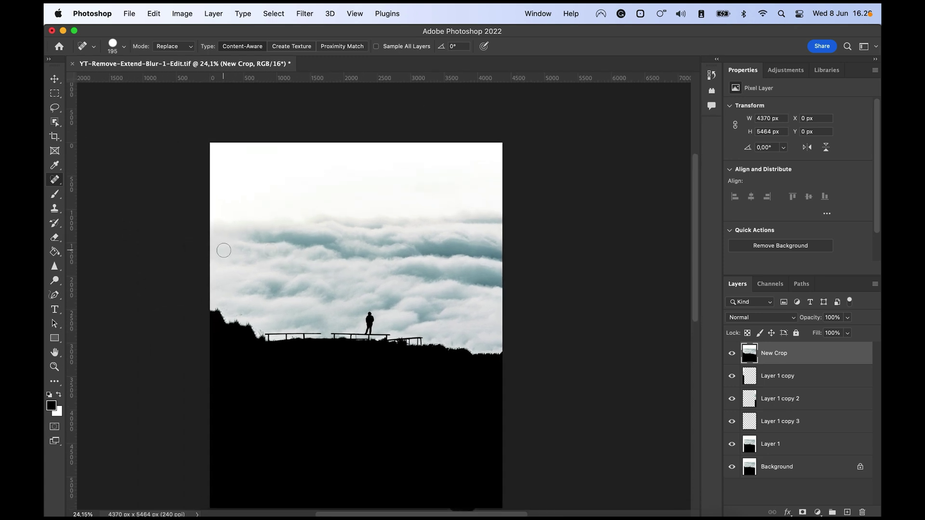
{"action": "scroll", "coordinate": [223, 250], "scroll_direction": "up", "scroll_amount": 2}
{"action": "scroll", "coordinate": [248, 246], "scroll_direction": "left", "scroll_amount": 2}
{"action": "key", "text": "j"}
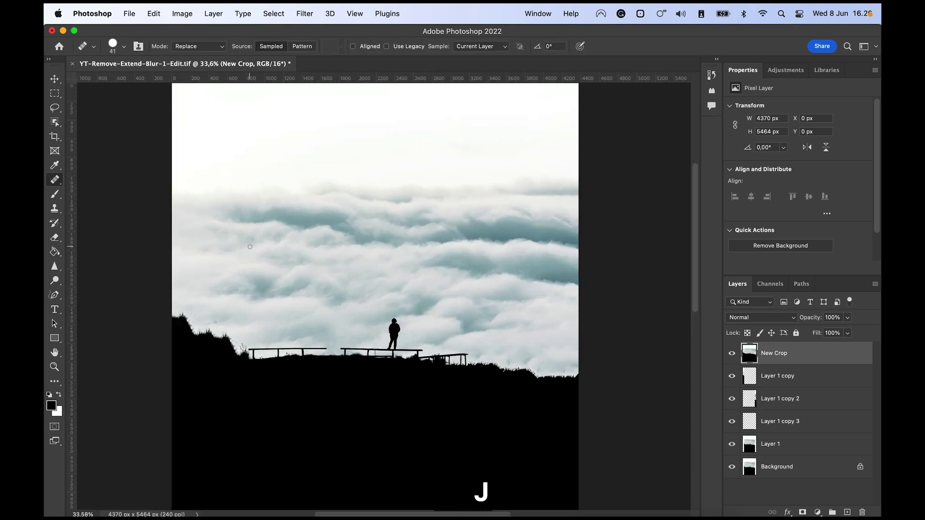
{"action": "right_click", "coordinate": [58, 186]}
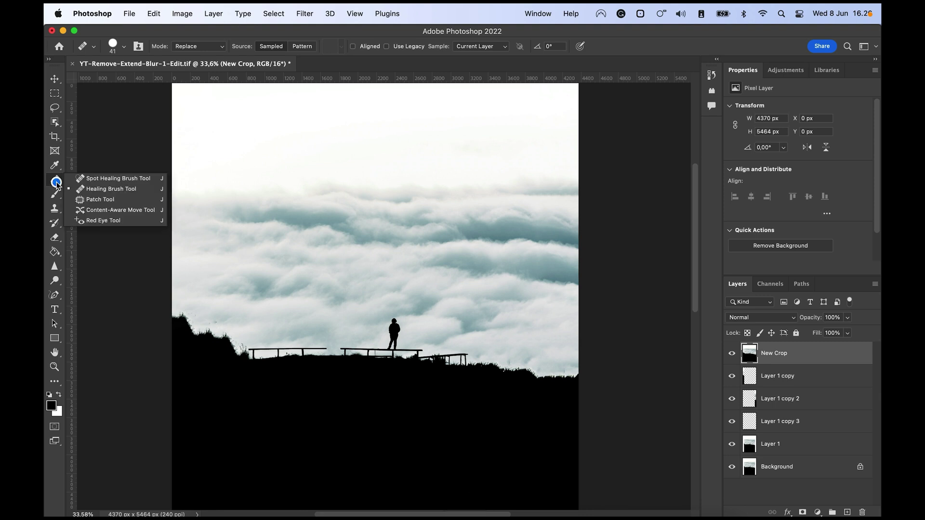
{"action": "left_click", "coordinate": [141, 187]}
{"action": "mouse_move", "coordinate": [259, 222]}
{"action": "left_mouse_down"}
{"action": "mouse_move", "coordinate": [298, 222]}
{"action": "mouse_move", "coordinate": [176, 216]}
{"action": "left_mouse_up"}
{"action": "left_click", "coordinate": [277, 218], "text": "alt"}
{"action": "key", "text": "super+z"}
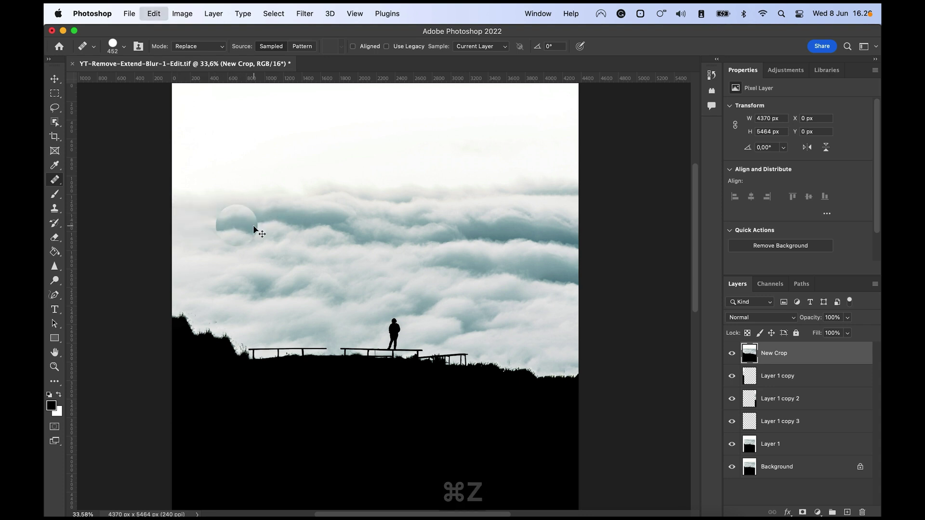
Step: Set the Healing Brush mode to Normal and paint the teal cloud band out to the image's left edge
{"action": "left_click", "coordinate": [190, 46]}
{"action": "left_click", "coordinate": [190, 37]}
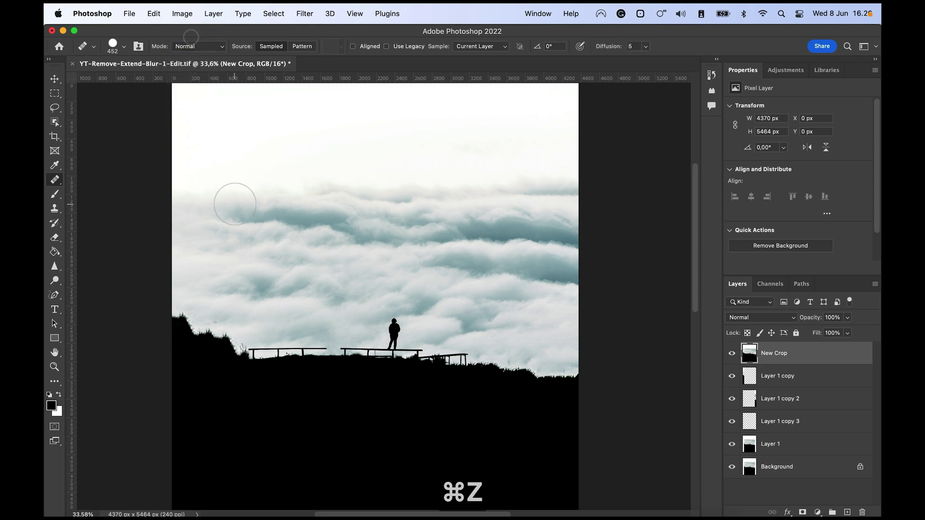
{"action": "left_click_drag", "start_coordinate": [223, 214], "coordinate": [178, 213]}
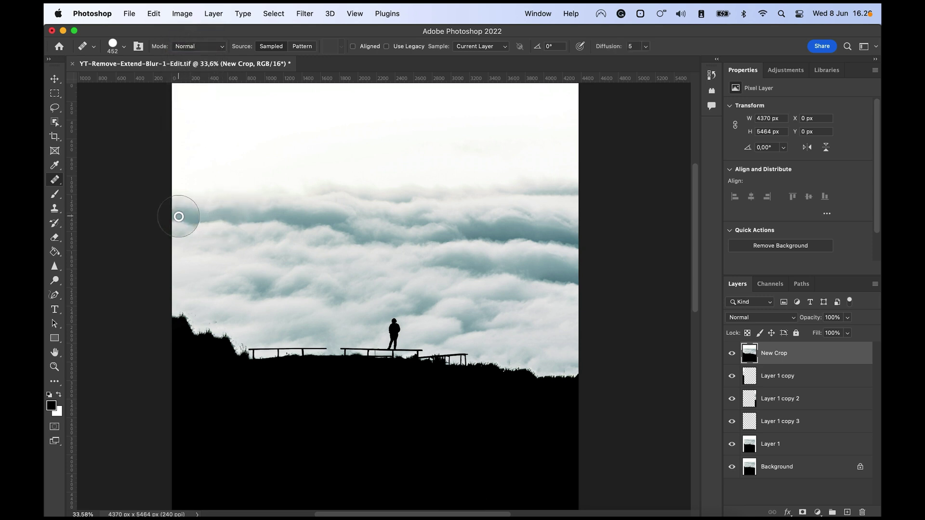
Step: Sample nearby cloud areas and heal the lower clouds along the image's left edge with the Healing Brush
{"action": "left_click", "coordinate": [255, 288], "text": "alt"}
{"action": "left_click_drag", "start_coordinate": [208, 283], "coordinate": [182, 276]}
{"action": "left_click", "coordinate": [246, 248], "text": "alt"}
{"action": "left_click_drag", "start_coordinate": [212, 246], "coordinate": [193, 246]}
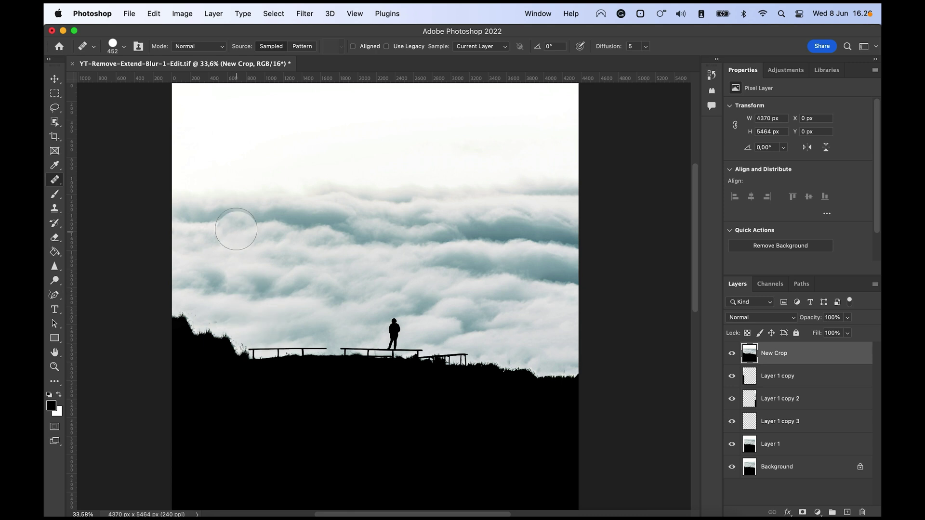
{"action": "mouse_move", "coordinate": [191, 216]}
{"action": "left_mouse_down"}
{"action": "mouse_move", "coordinate": [194, 224]}
{"action": "mouse_move", "coordinate": [173, 220]}
{"action": "left_mouse_up"}
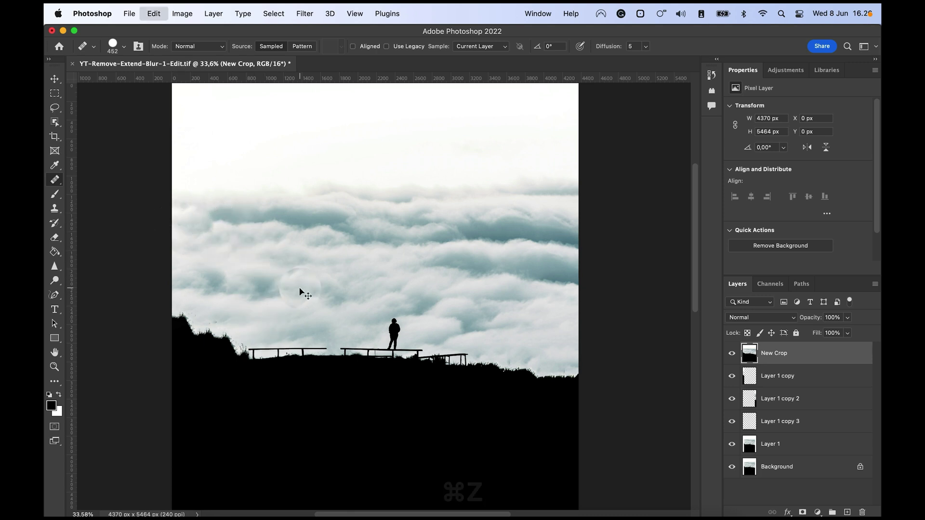
{"action": "key", "text": "super+z"}
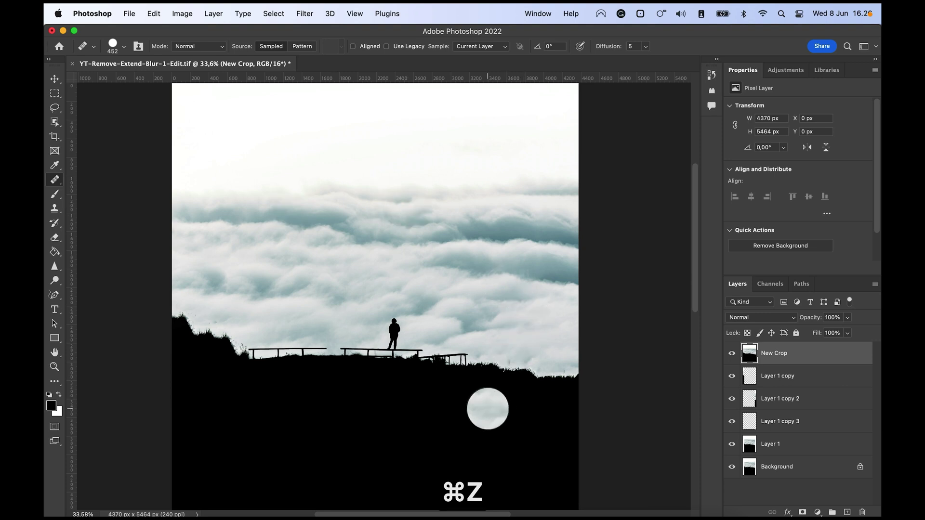
Step: Hide all layers between New Crop and Background, and toggle New Crop off and on to compare before and after
{"action": "scroll", "coordinate": [321, 356], "scroll_direction": "down", "scroll_amount": 1}
{"action": "scroll", "coordinate": [321, 355], "scroll_direction": "down", "scroll_amount": 5}
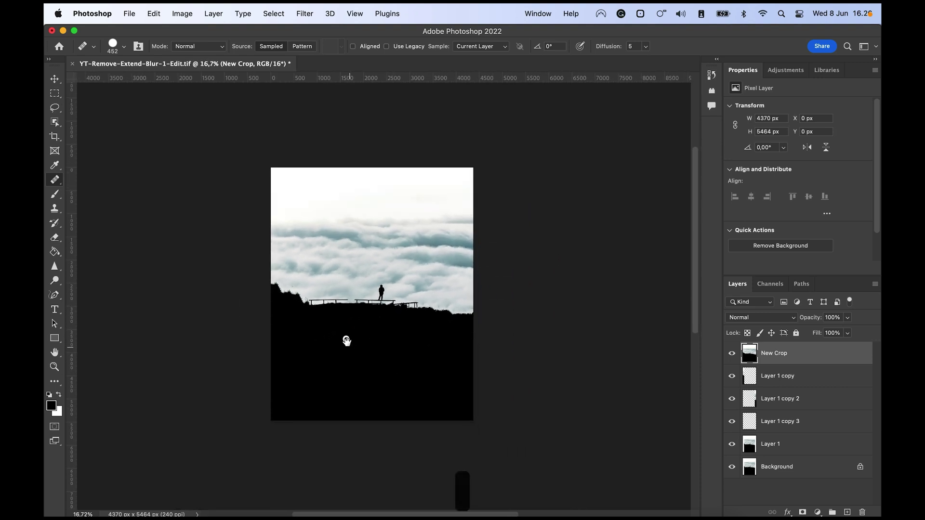
{"action": "scroll", "coordinate": [345, 336], "scroll_direction": "up", "scroll_amount": 2}
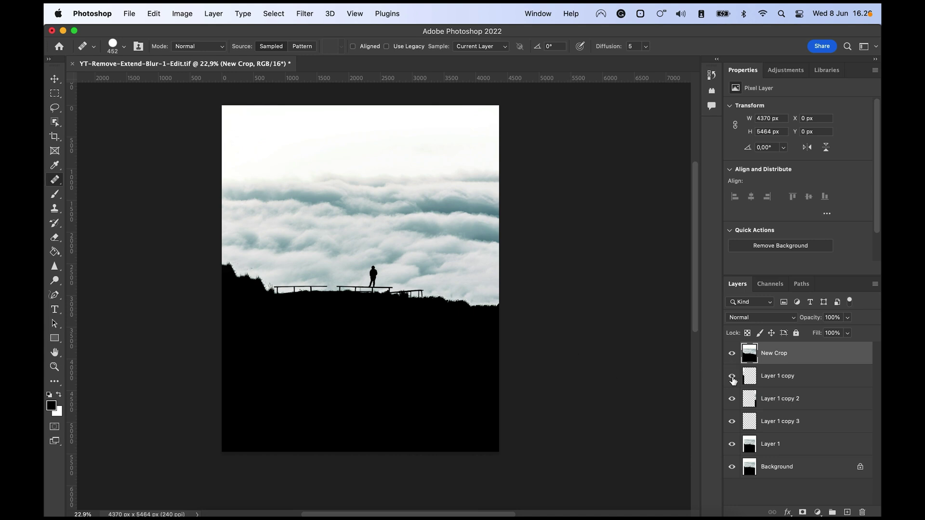
{"action": "left_click_drag", "start_coordinate": [732, 381], "coordinate": [732, 444]}
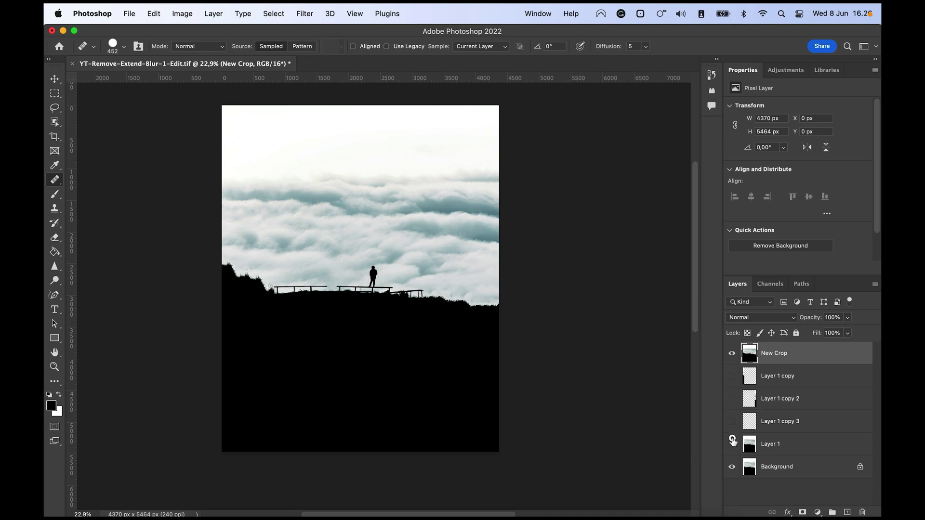
{"action": "left_click", "coordinate": [733, 354]}
{"action": "left_click", "coordinate": [732, 354]}
Step: Hide the New Crop layer and duplicate the Background layer
{"action": "left_click", "coordinate": [731, 353]}
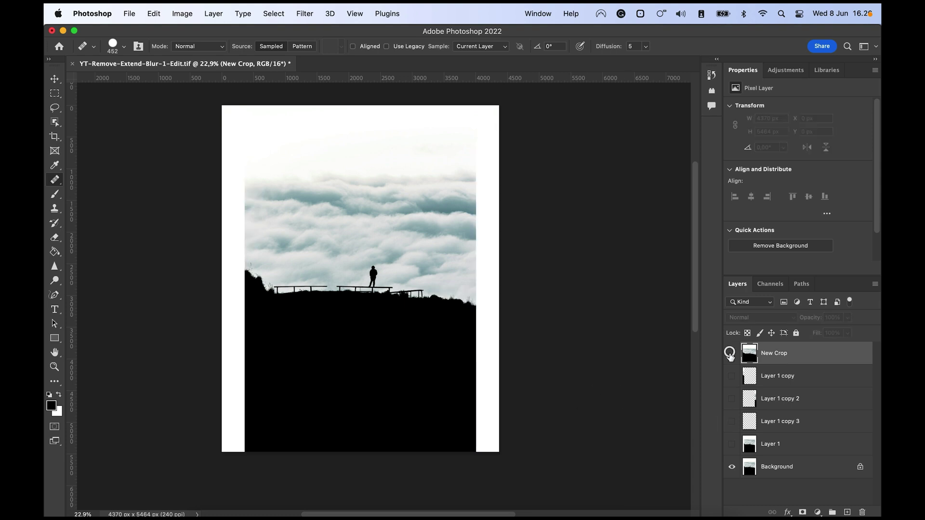
{"action": "left_click", "coordinate": [785, 467]}
{"action": "key", "text": "super+j"}
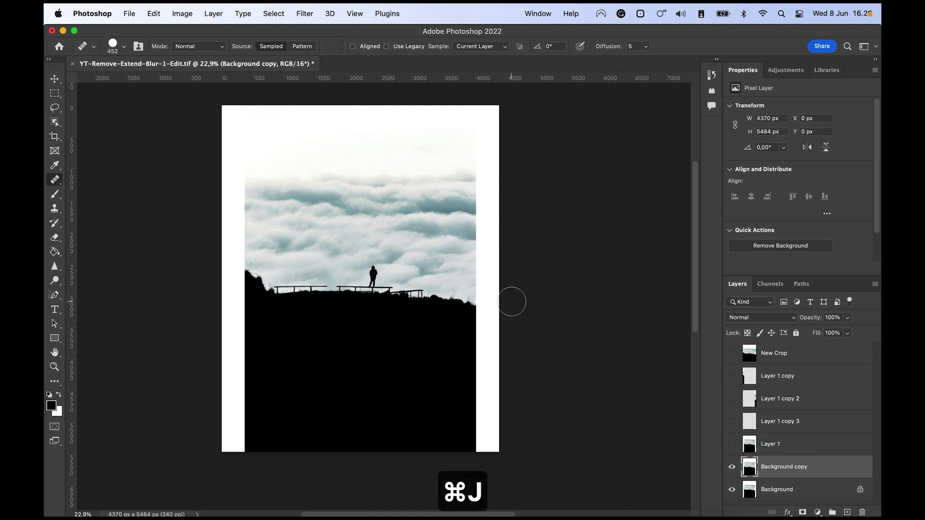
Step: Select a strip about 733 px wide inside the photo's right edge and stretch it out to the canvas's right edge
{"action": "key", "text": "m"}
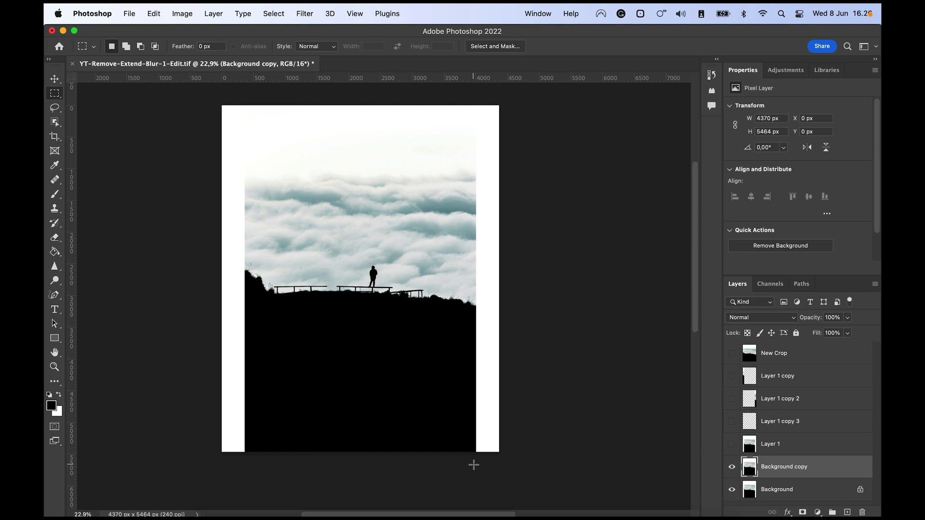
{"action": "left_click_drag", "start_coordinate": [475, 452], "coordinate": [429, 108]}
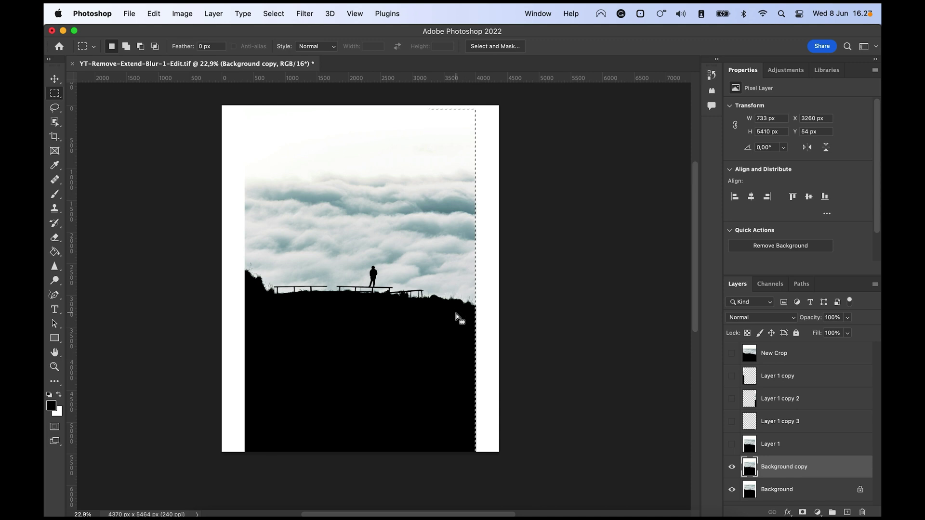
{"action": "key", "text": "super+t"}
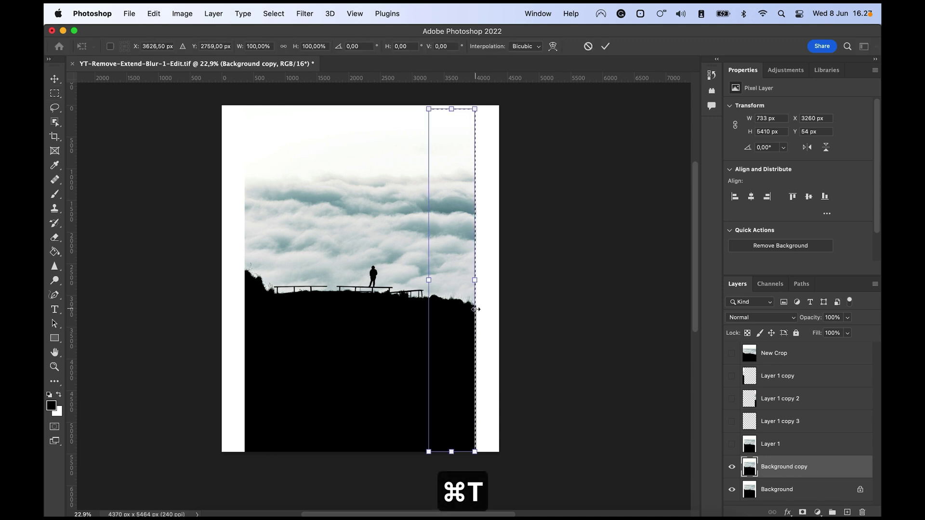
{"action": "left_click_drag", "start_coordinate": [476, 280], "coordinate": [500, 280]}
{"action": "key", "text": "Return"}
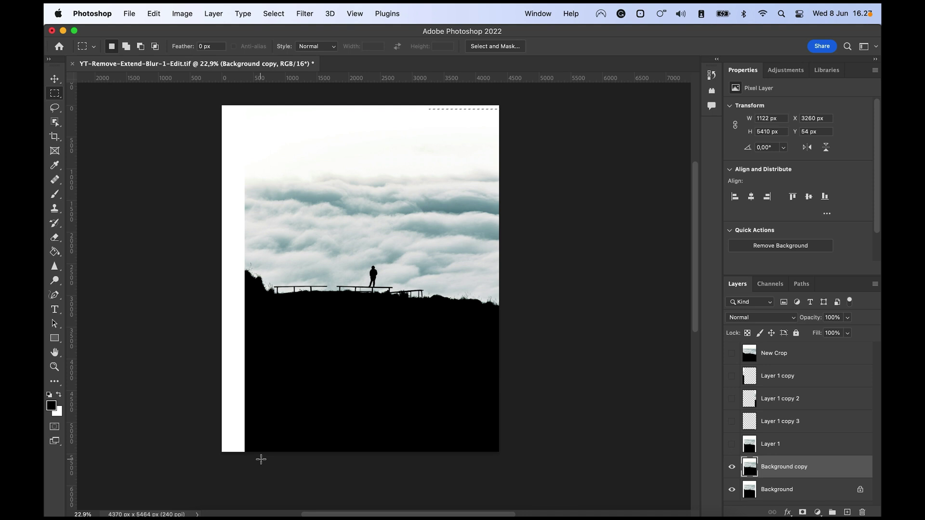
Step: Select a narrow full-height strip along the photo's left edge, stretch it to about 223% width to reach the canvas edge, and deselect
{"action": "left_click_drag", "start_coordinate": [264, 458], "coordinate": [245, 103]}
{"action": "key", "text": "super+t"}
{"action": "left_click_drag", "start_coordinate": [245, 279], "coordinate": [220, 279]}
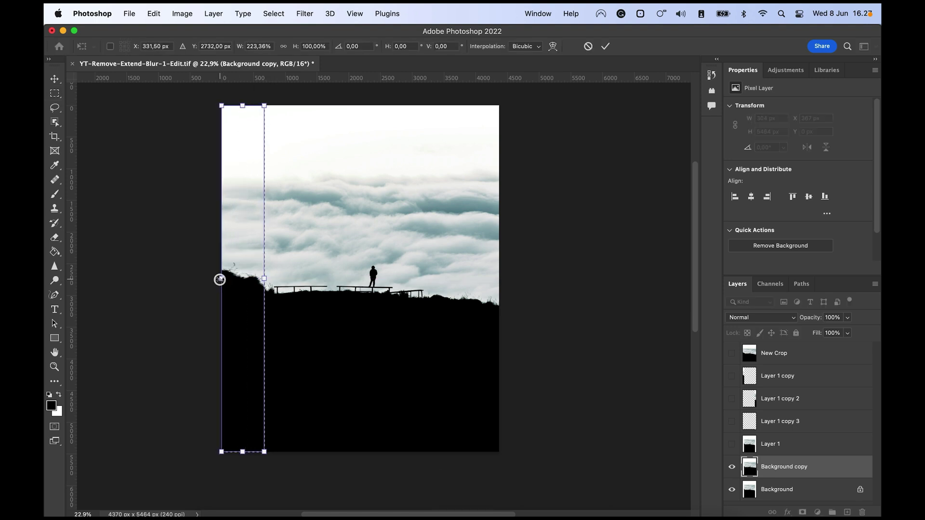
{"action": "left_click", "coordinate": [602, 49]}
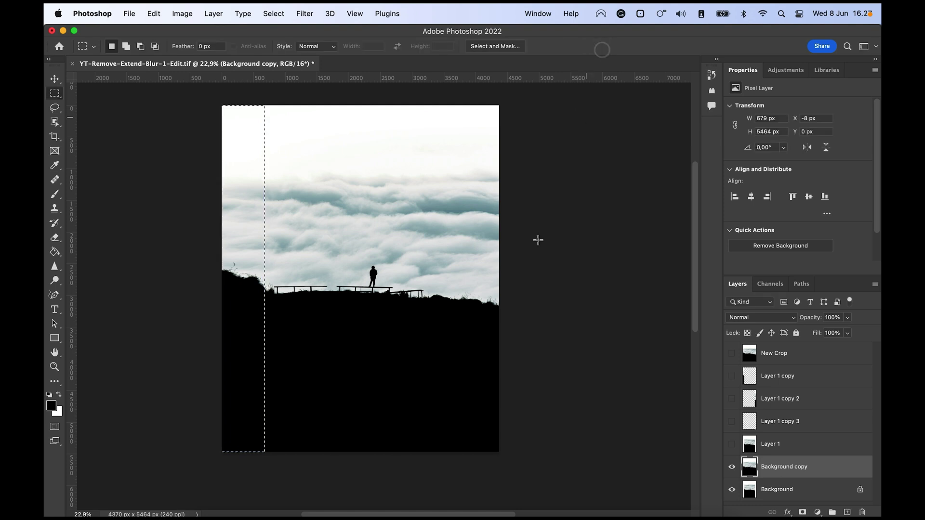
{"action": "key", "text": "super+d"}
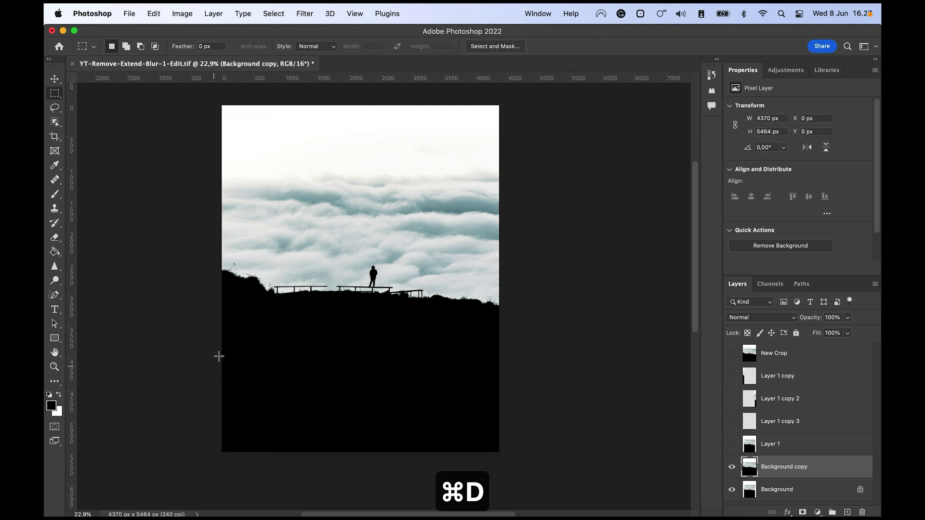
Step: Remove the stretched grass and hill bumps near the image's left edge with the Content-Aware Spot Healing Brush, undoing the stray dab in the clouds
{"action": "key", "text": "j"}
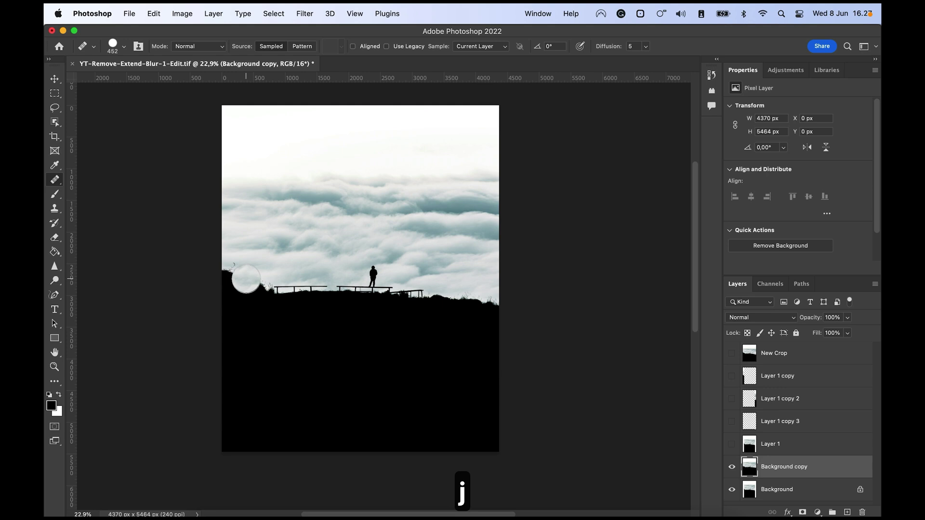
{"action": "key", "text": "shift+j"}
{"action": "key", "text": "shift+j"}
{"action": "key", "text": "shift+j"}
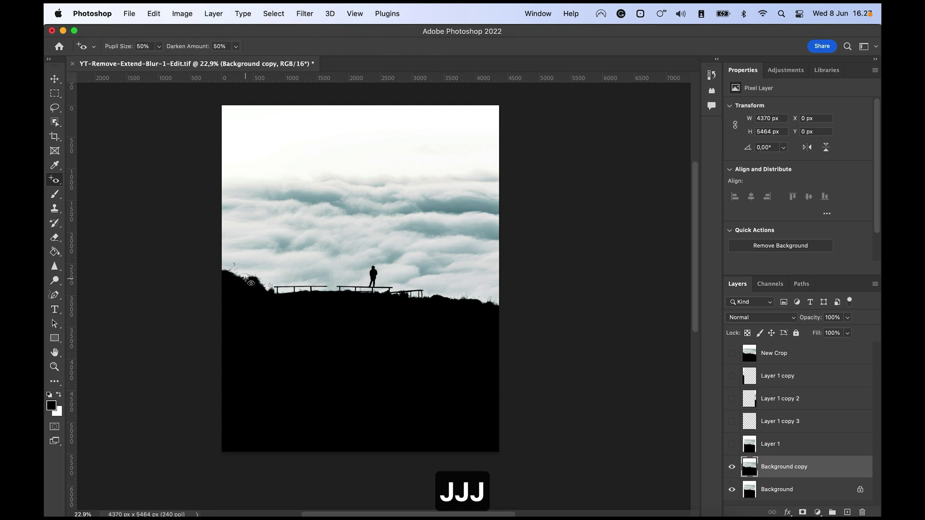
{"action": "mouse_move", "coordinate": [262, 283]}
{"action": "left_mouse_down"}
{"action": "mouse_move", "coordinate": [289, 283]}
{"action": "mouse_move", "coordinate": [222, 268]}
{"action": "mouse_move", "coordinate": [237, 264]}
{"action": "left_mouse_up"}
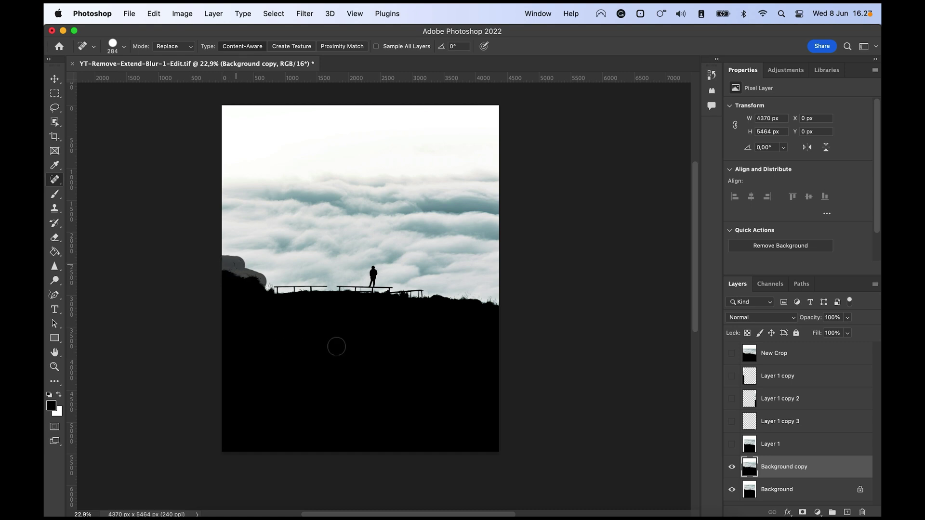
{"action": "left_click_drag", "start_coordinate": [238, 278], "coordinate": [223, 272]}
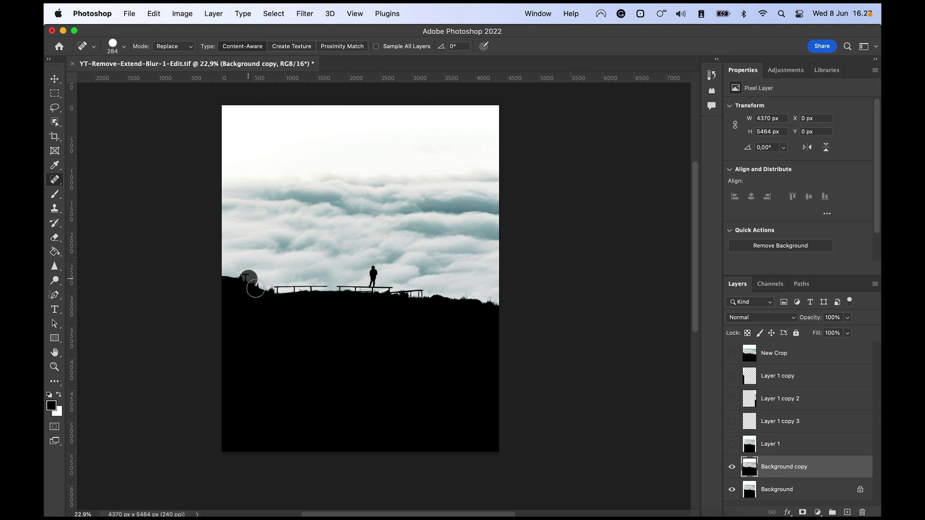
{"action": "left_click", "coordinate": [253, 283]}
{"action": "right_click", "coordinate": [241, 280]}
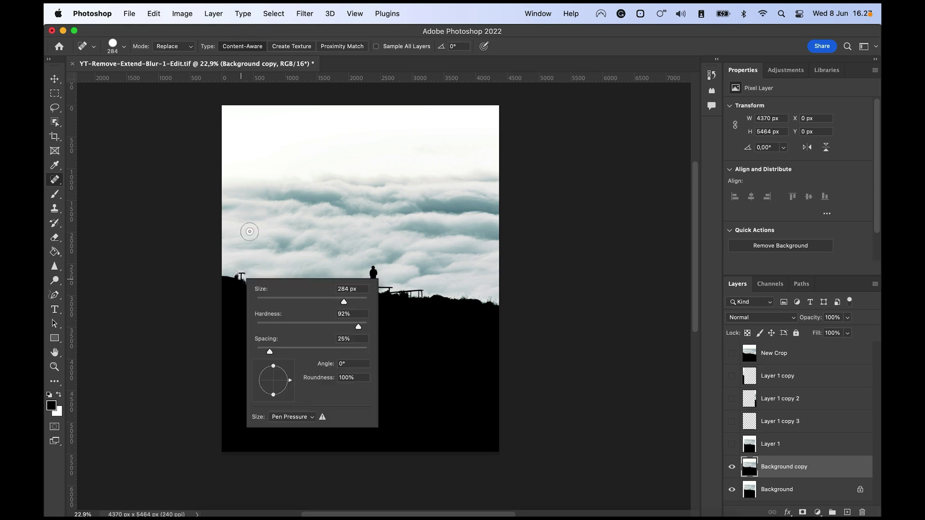
{"action": "left_click", "coordinate": [249, 232]}
{"action": "key", "text": "super+z"}
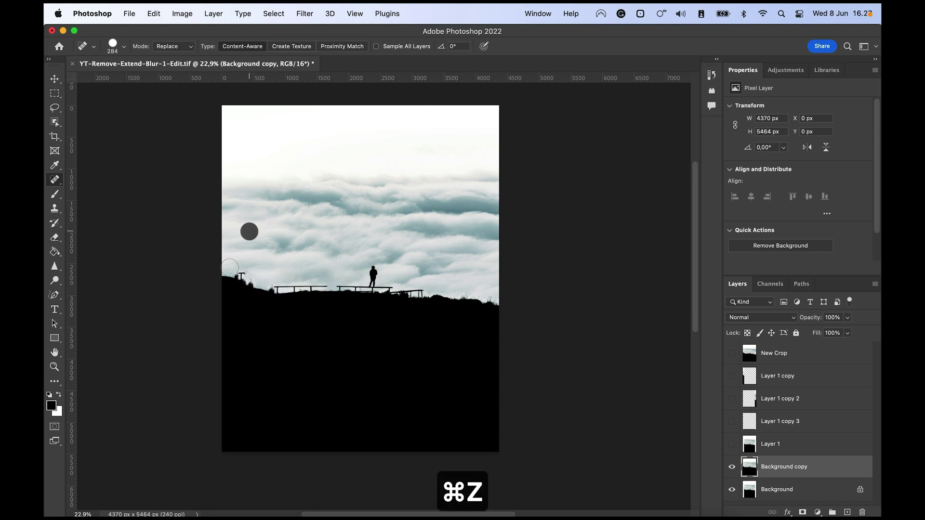
Step: Reduce the Spot Healing Brush to 195 px and heal away the post, grass tufts and notches along the hill's left slope
{"action": "scroll", "coordinate": [230, 268], "scroll_direction": "up", "scroll_amount": 3}
{"action": "left_click_drag", "start_coordinate": [209, 281], "coordinate": [226, 282]}
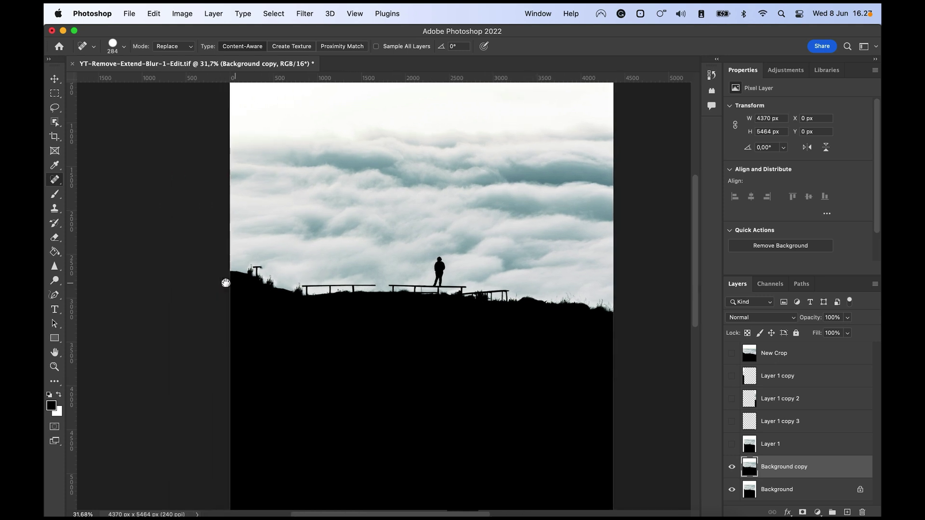
{"action": "scroll", "coordinate": [230, 268], "scroll_direction": "up", "scroll_amount": 3}
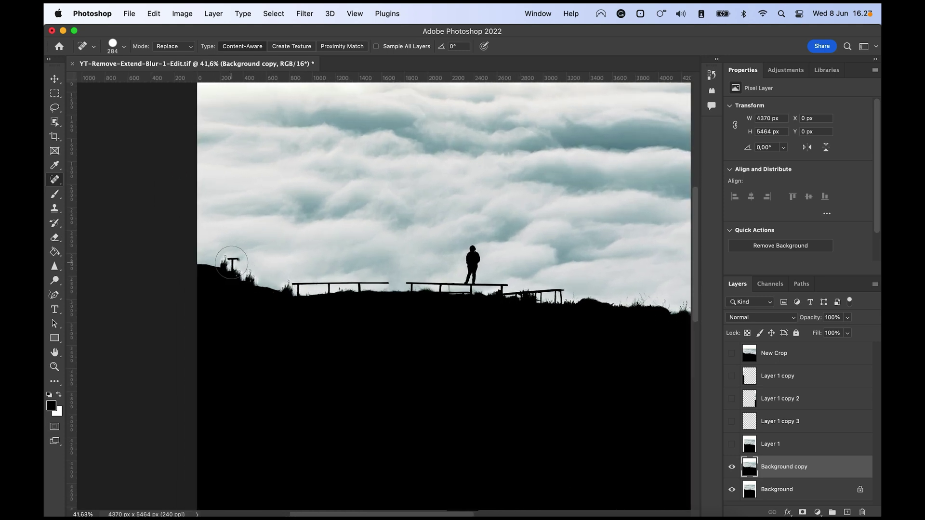
{"action": "left_click_drag", "start_coordinate": [232, 263], "coordinate": [230, 263]}
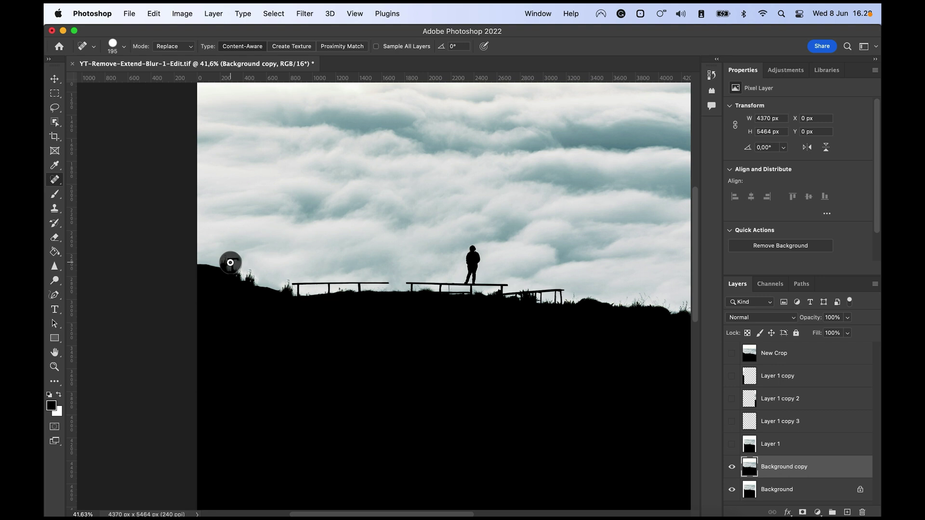
{"action": "left_click", "coordinate": [237, 273]}
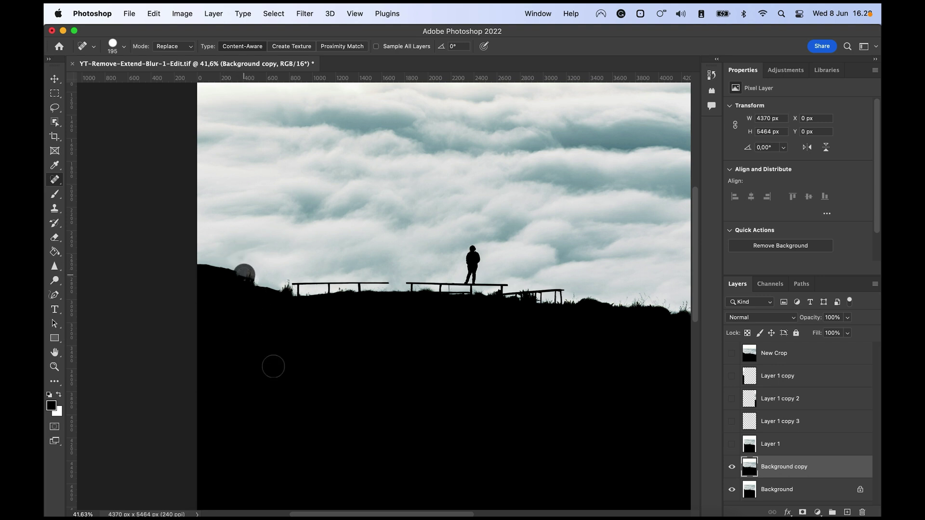
{"action": "left_click", "coordinate": [249, 277]}
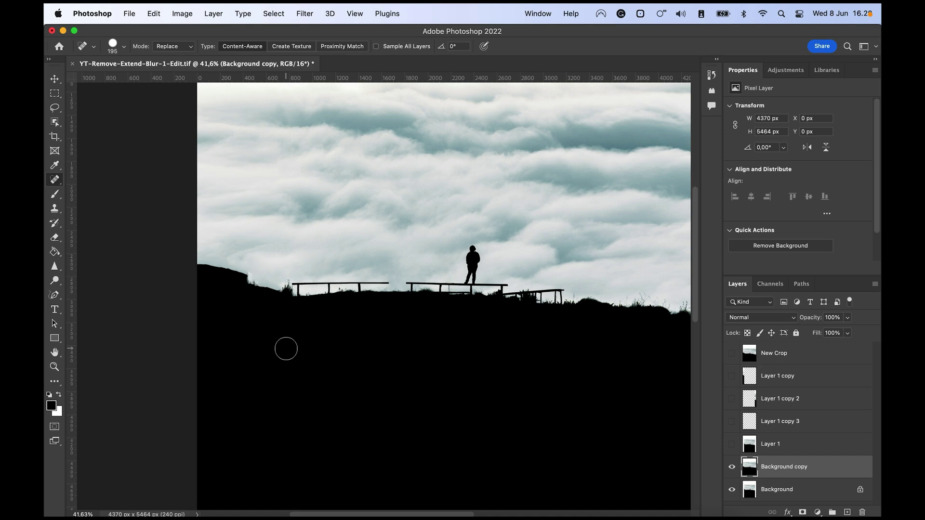
{"action": "left_click", "coordinate": [254, 276]}
{"action": "left_click", "coordinate": [252, 283]}
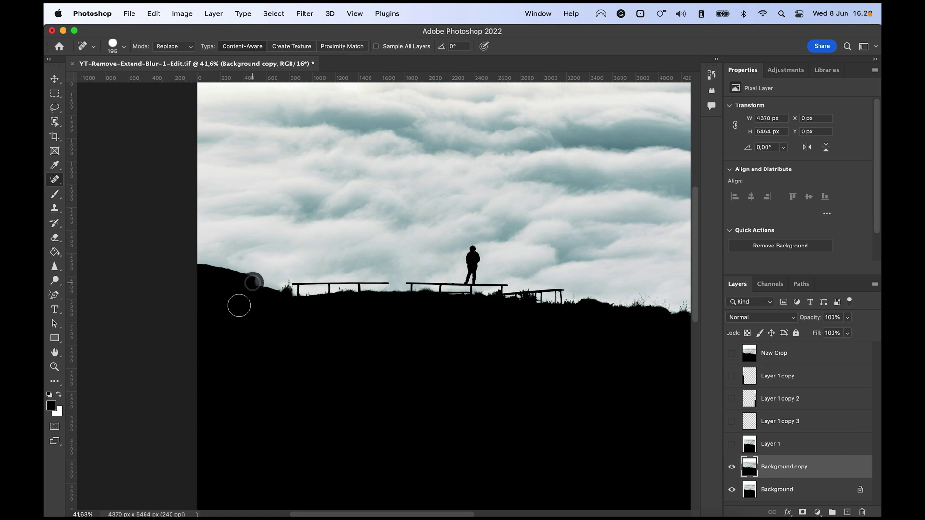
{"action": "left_click", "coordinate": [245, 274]}
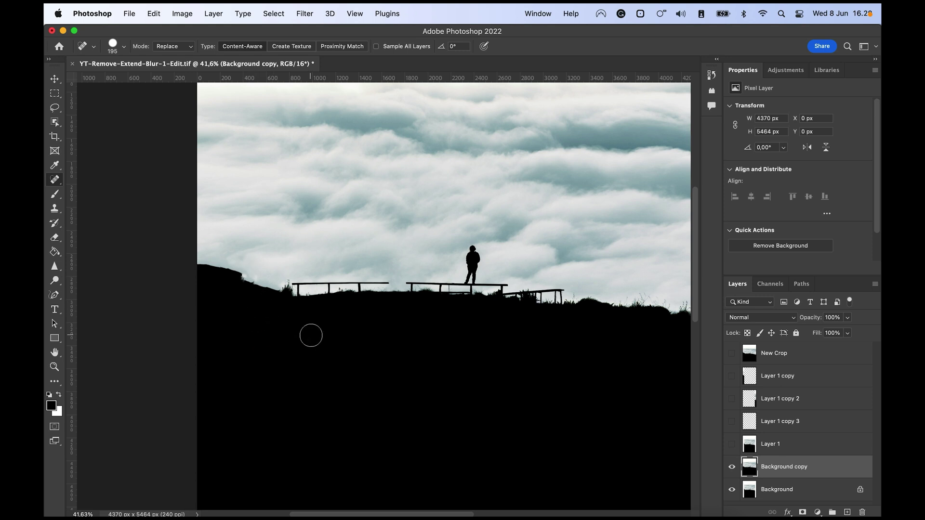
Step: Toggle the Background copy and New Crop layers' visibility to compare the stretched version with the earlier crop, leaving New Crop hidden
{"action": "scroll", "coordinate": [311, 336], "scroll_direction": "down", "scroll_amount": 5}
{"action": "left_click_drag", "start_coordinate": [381, 305], "coordinate": [374, 310]}
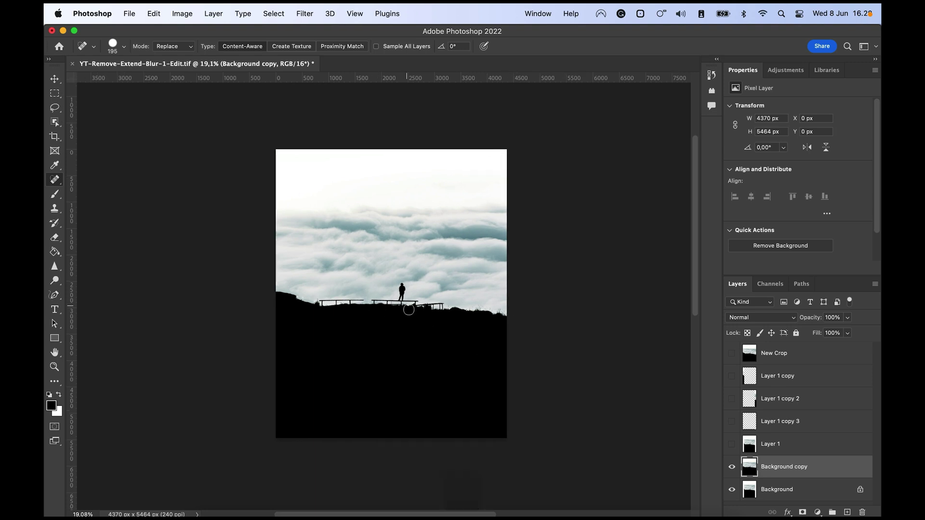
{"action": "scroll", "coordinate": [384, 297], "scroll_direction": "up", "scroll_amount": 1}
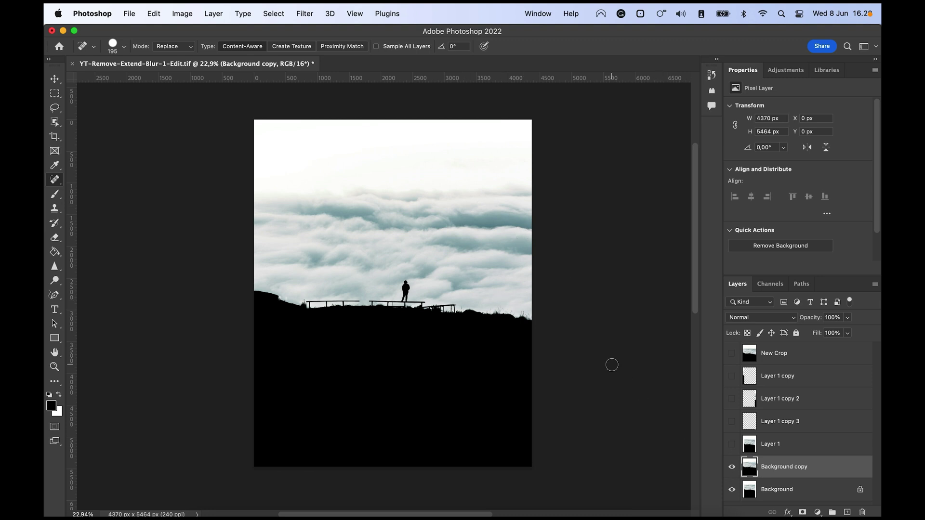
{"action": "left_click", "coordinate": [732, 467]}
{"action": "left_click", "coordinate": [732, 467]}
{"action": "left_click", "coordinate": [732, 354]}
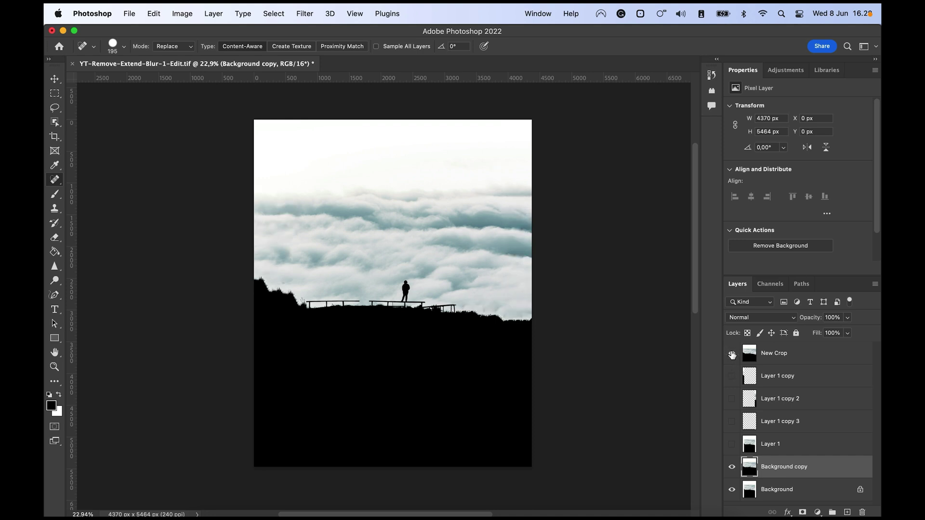
{"action": "left_click", "coordinate": [732, 354]}
{"action": "left_click", "coordinate": [732, 355]}
{"action": "left_click", "coordinate": [732, 354]}
{"action": "left_click", "coordinate": [732, 354]}
{"action": "left_click", "coordinate": [732, 354]}
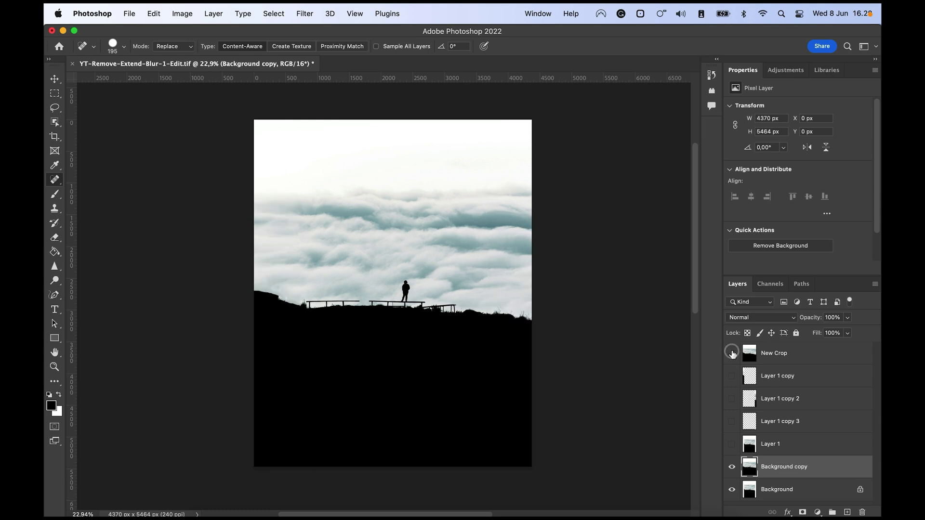
{"action": "left_click", "coordinate": [731, 354]}
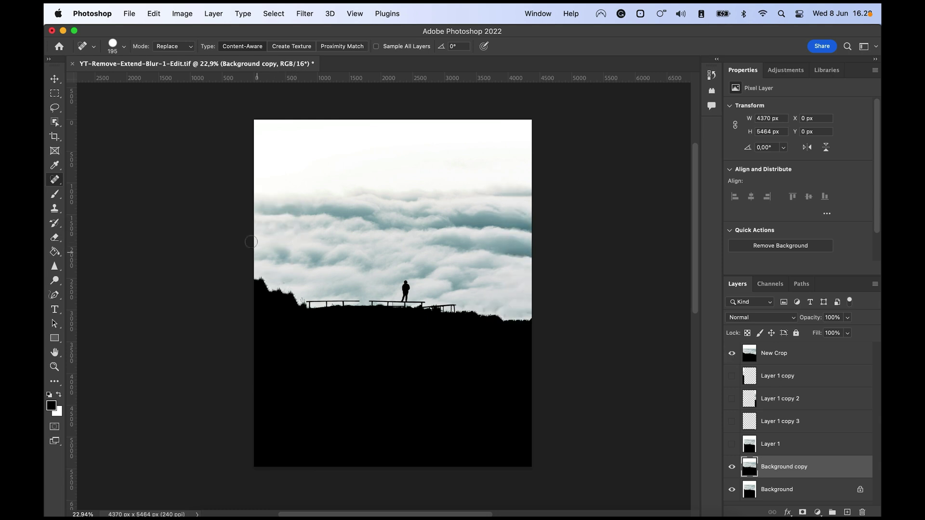
{"action": "left_click", "coordinate": [732, 355]}
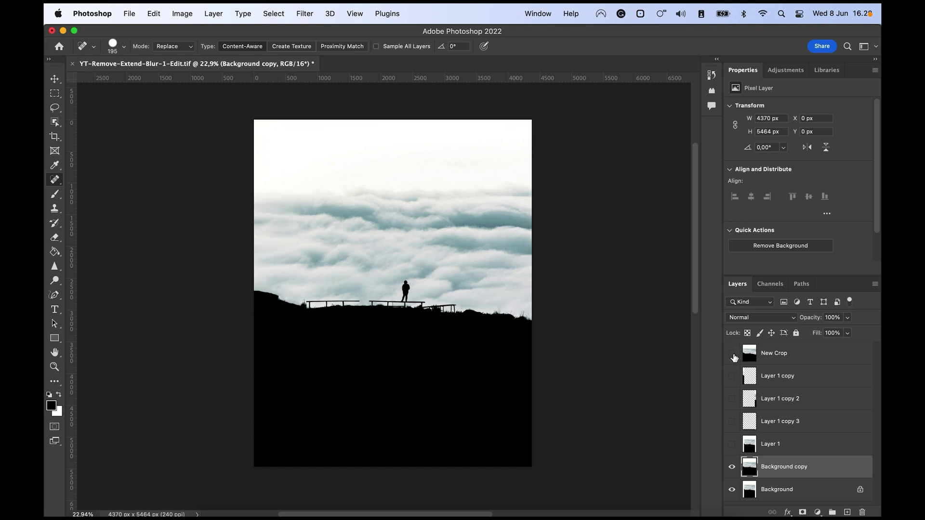
Step: Sample nearby clouds with the Healing Brush and heal the stretched clouds along the image's left and right edges
{"action": "key", "text": "j"}
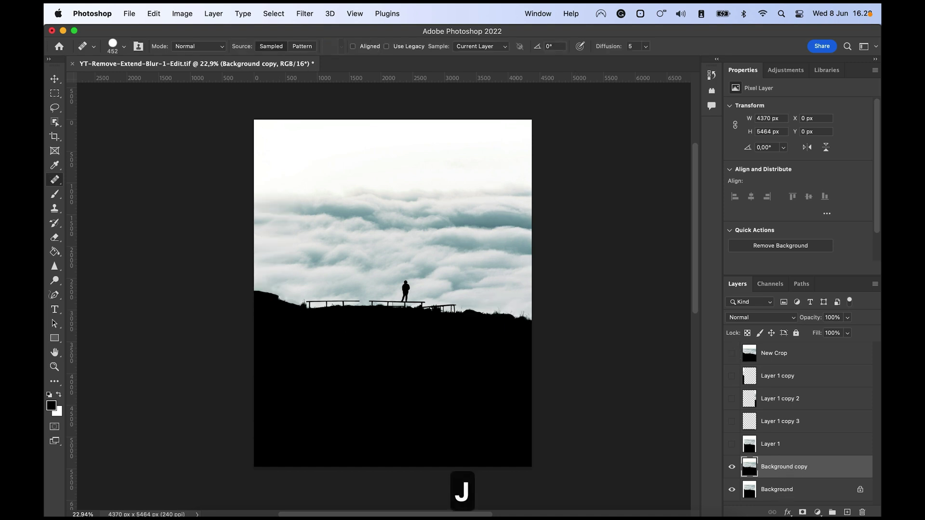
{"action": "left_click", "coordinate": [54, 179]}
{"action": "left_click", "coordinate": [85, 191]}
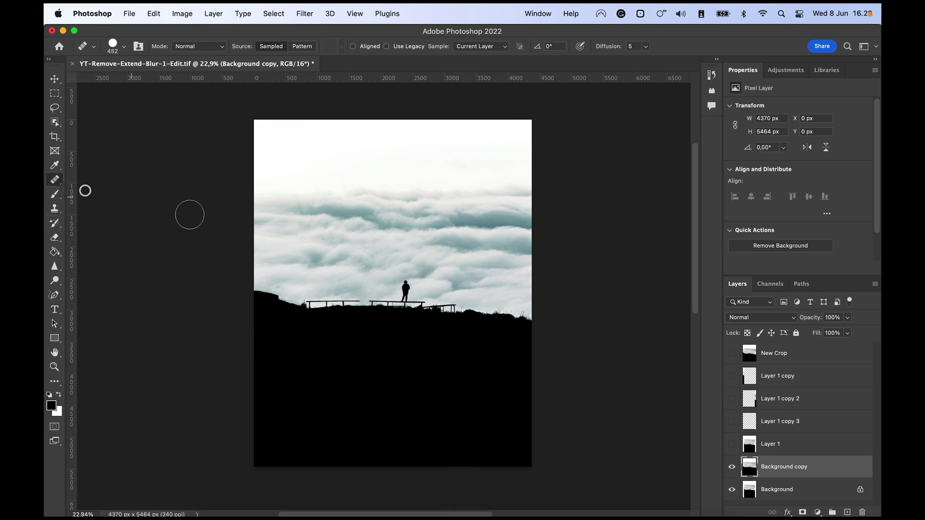
{"action": "key", "text": "alt"}
{"action": "left_click", "coordinate": [334, 216], "text": "alt"}
{"action": "mouse_move", "coordinate": [260, 214]}
{"action": "left_mouse_down"}
{"action": "mouse_move", "coordinate": [288, 239]}
{"action": "mouse_move", "coordinate": [270, 260]}
{"action": "mouse_move", "coordinate": [277, 263]}
{"action": "mouse_move", "coordinate": [261, 260]}
{"action": "mouse_move", "coordinate": [281, 236]}
{"action": "mouse_move", "coordinate": [262, 236]}
{"action": "left_mouse_up"}
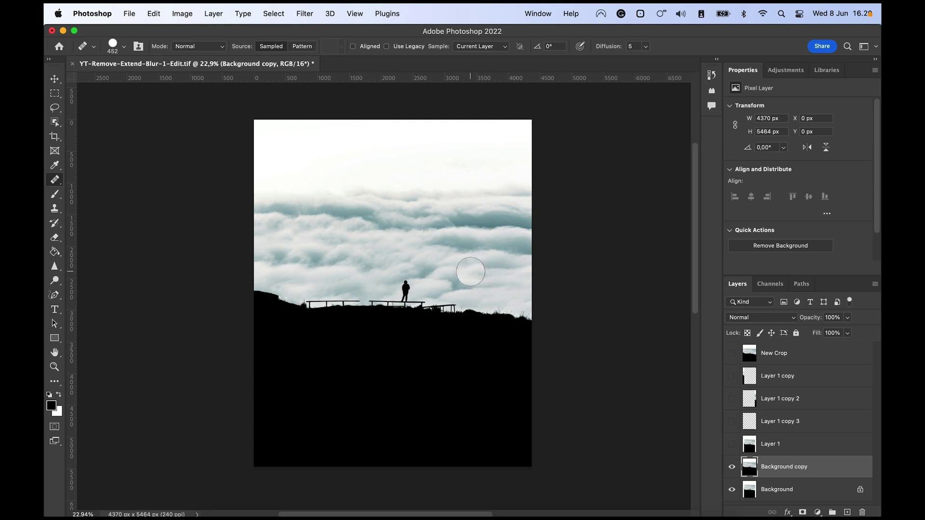
{"action": "mouse_move", "coordinate": [471, 273]}
{"action": "left_mouse_down"}
{"action": "mouse_move", "coordinate": [450, 272]}
{"action": "mouse_move", "coordinate": [518, 282]}
{"action": "left_mouse_up"}
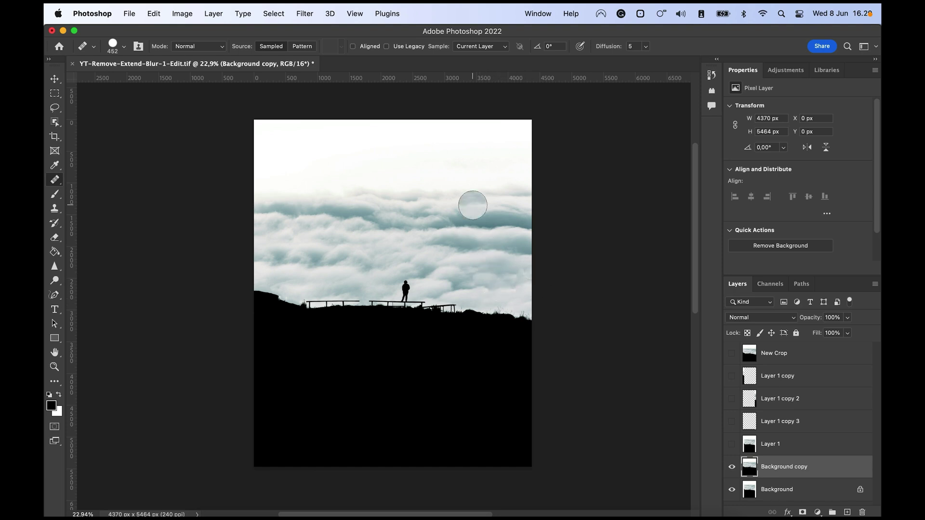
{"action": "mouse_move", "coordinate": [502, 228]}
{"action": "left_mouse_down"}
{"action": "mouse_move", "coordinate": [493, 225]}
{"action": "mouse_move", "coordinate": [502, 214]}
{"action": "mouse_move", "coordinate": [533, 219]}
{"action": "mouse_move", "coordinate": [504, 248]}
{"action": "mouse_move", "coordinate": [538, 244]}
{"action": "left_mouse_up"}
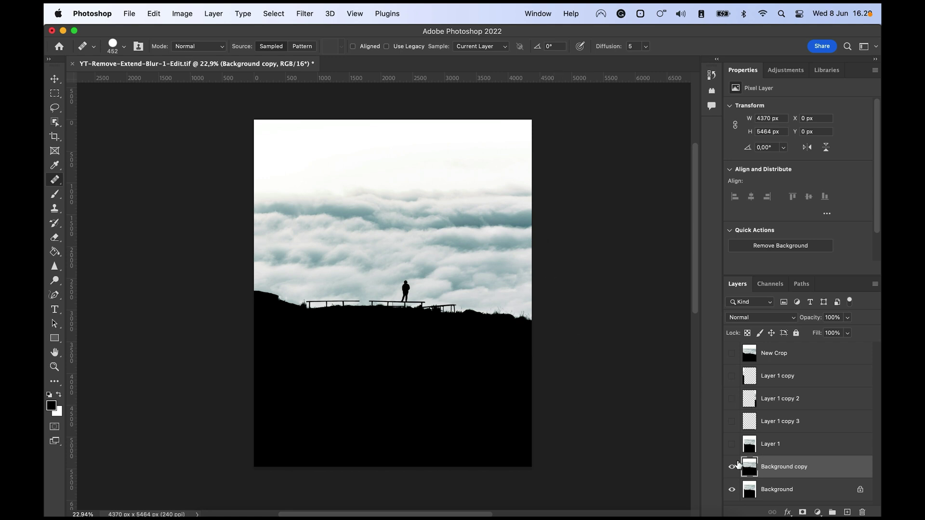
Step: Switch the New Crop layer on and off repeatedly to compare both extended versions, leaving New Crop shown
{"action": "left_click", "coordinate": [732, 352]}
{"action": "left_click", "coordinate": [732, 352]}
{"action": "left_click", "coordinate": [732, 352]}
{"action": "left_click", "coordinate": [732, 353]}
{"action": "left_click", "coordinate": [732, 353]}
{"action": "left_click", "coordinate": [732, 353]}
{"action": "left_click", "coordinate": [732, 353]}
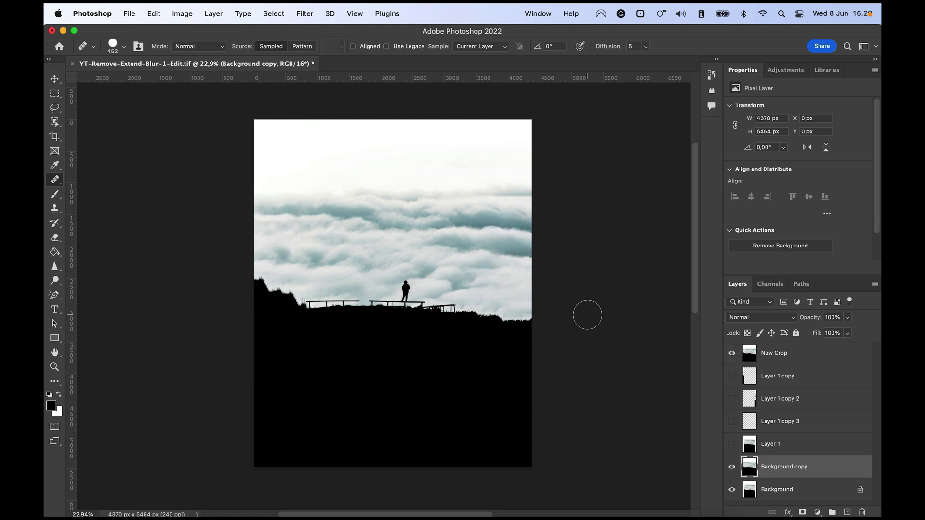